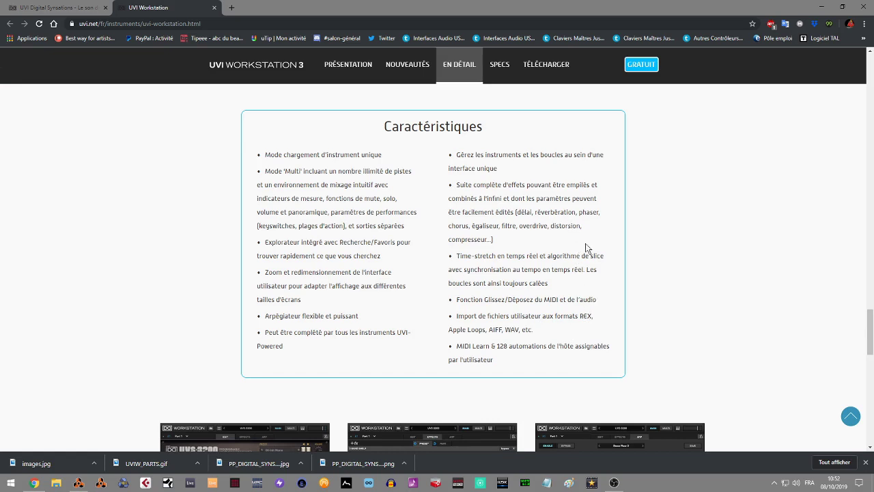
# Step: Review the UVI Workstation feature list and the Digital Synsations presentation and instrument sections on the UVI website
pyautogui.moveTo(870, 331); pyautogui.dragTo(870, 305)
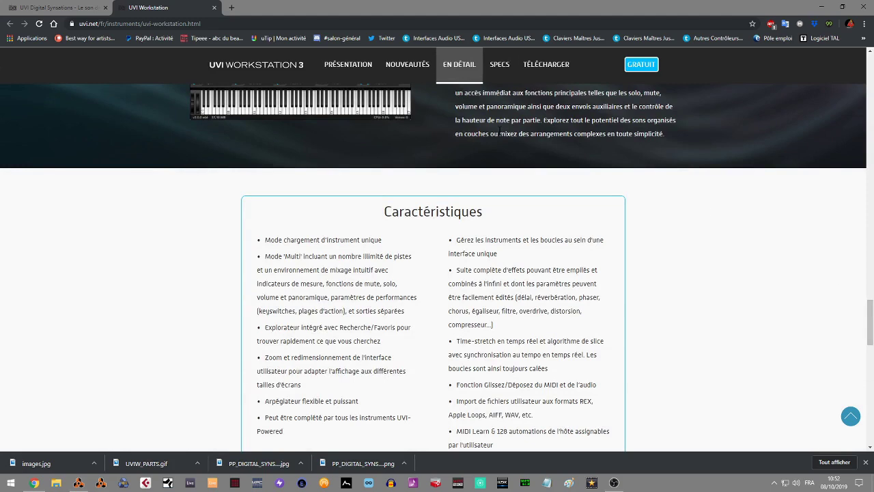
pyautogui.click(61, 8)
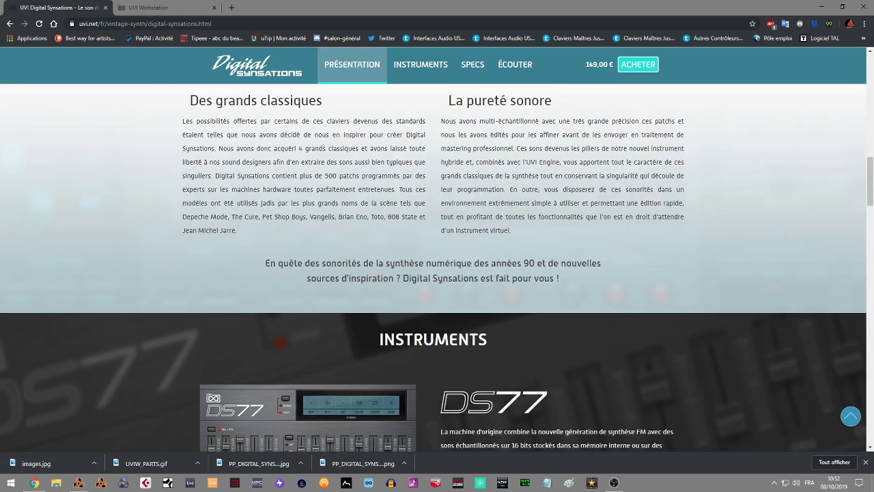
pyautogui.moveTo(870, 179); pyautogui.dragTo(869, 108)
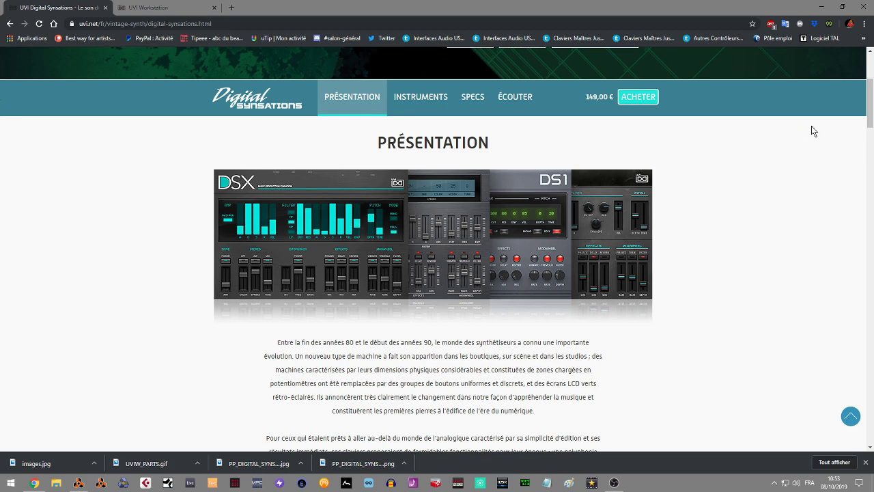
pyautogui.moveTo(869, 111); pyautogui.dragTo(871, 227)
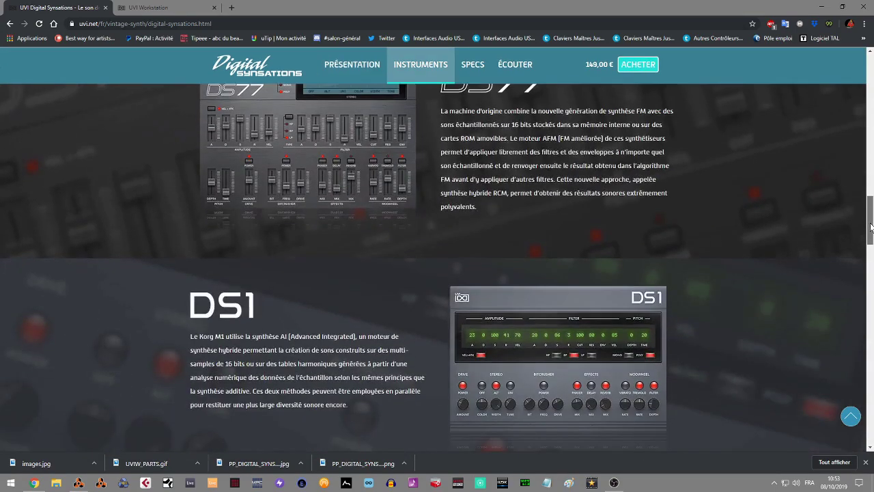
# Step: Switch to Reason, show the sequencer below the rack, and move the UVIWorkstationVSTx64 4 track above the UVIWorkstationVSTx64 3 track
pyautogui.click(79, 483)
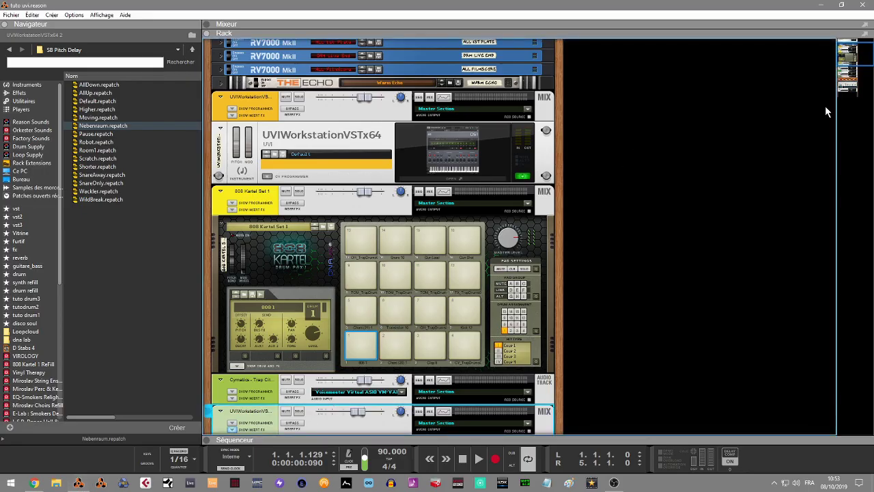
pyautogui.moveTo(854, 59); pyautogui.dragTo(856, 51)
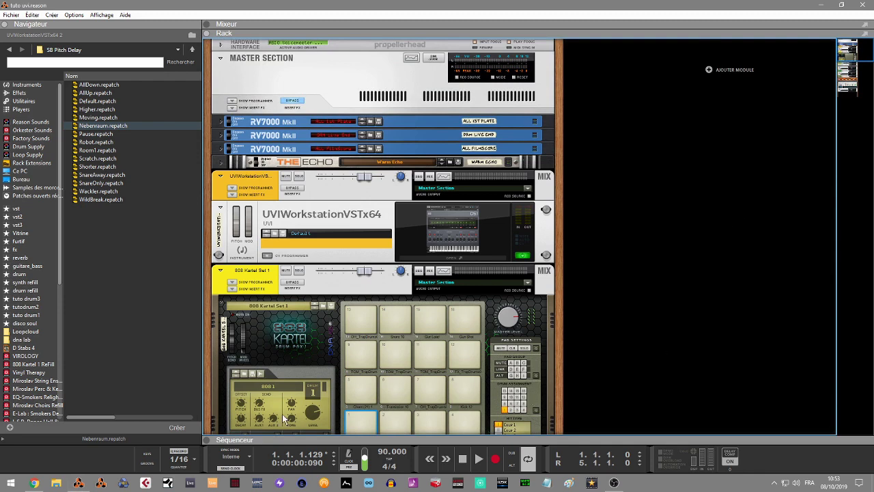
pyautogui.click(209, 439)
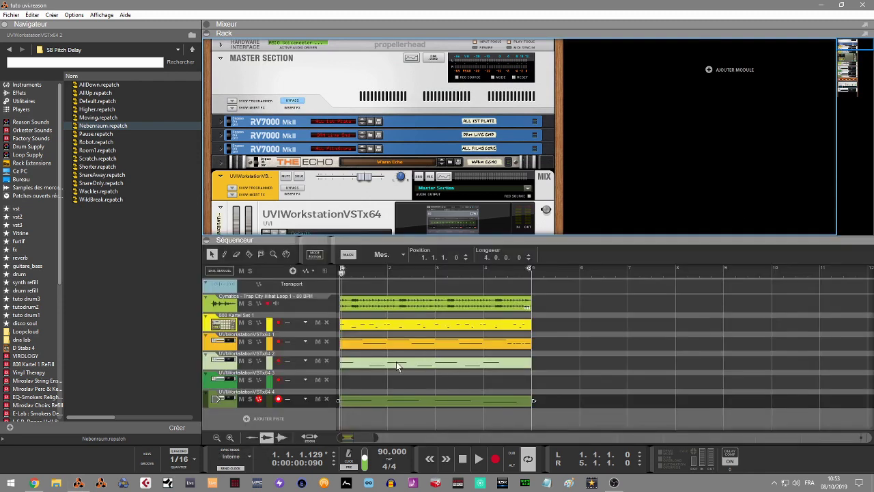
pyautogui.click(211, 400)
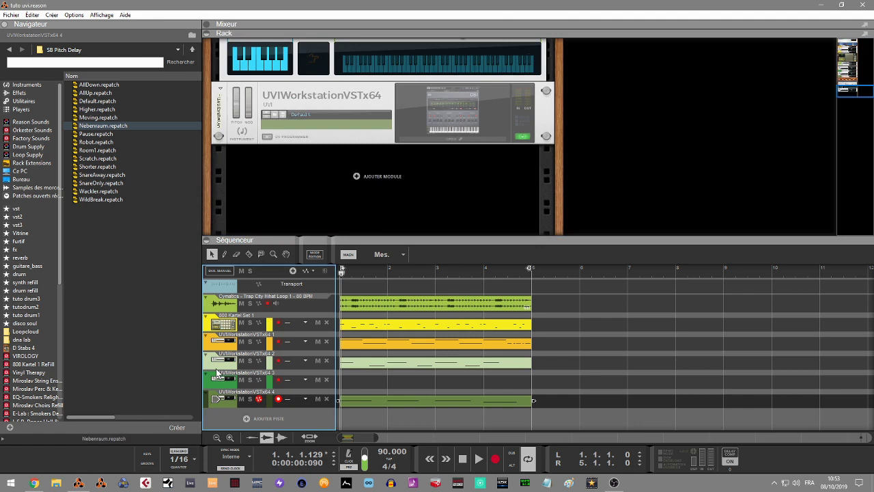
pyautogui.moveTo(210, 399); pyautogui.dragTo(215, 376)
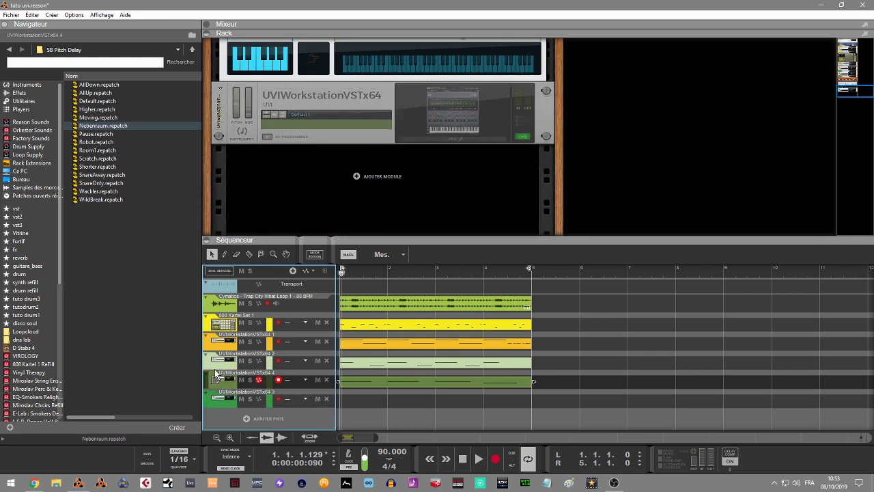
# Step: Play the song from the start while inspecting the rack devices with the sequencer folded away, and stop playback
pyautogui.press('Home')
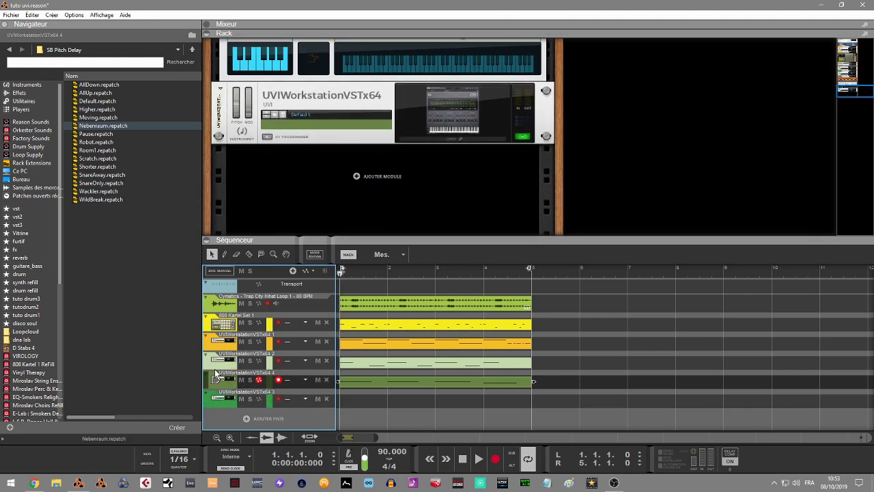
pyautogui.press('space')
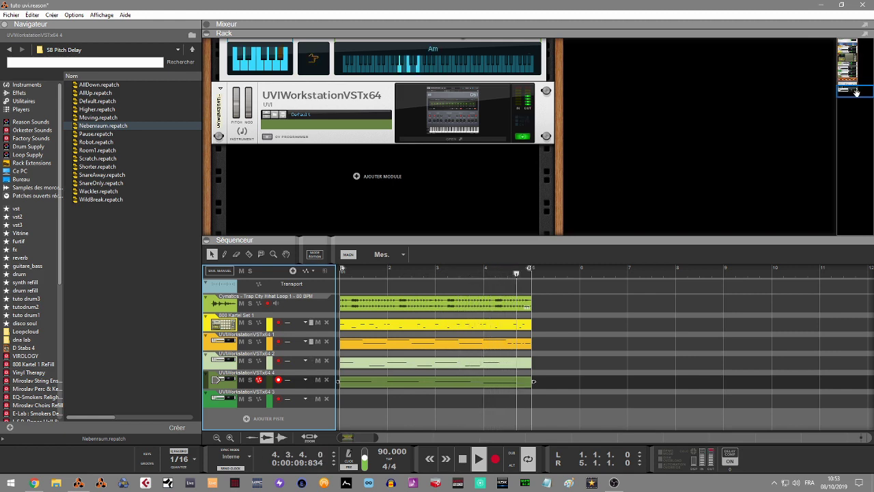
pyautogui.scroll(2, 855, 91)
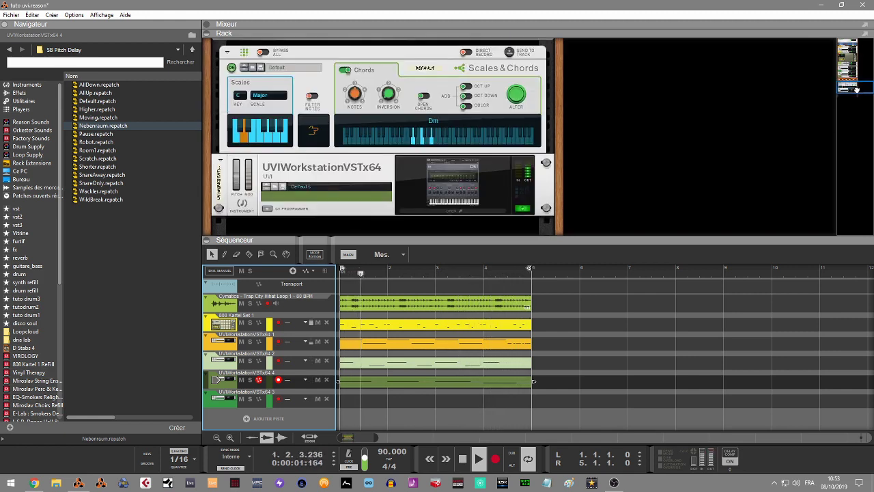
pyautogui.scroll(2, 856, 91)
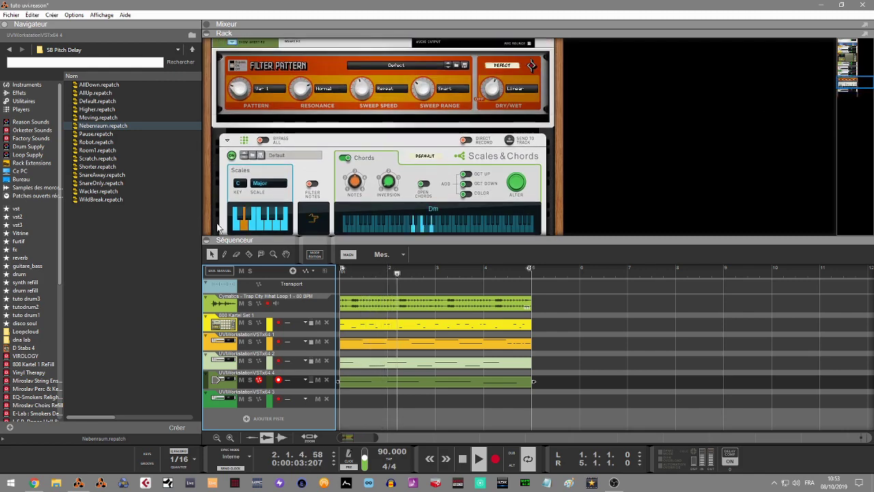
pyautogui.click(209, 242)
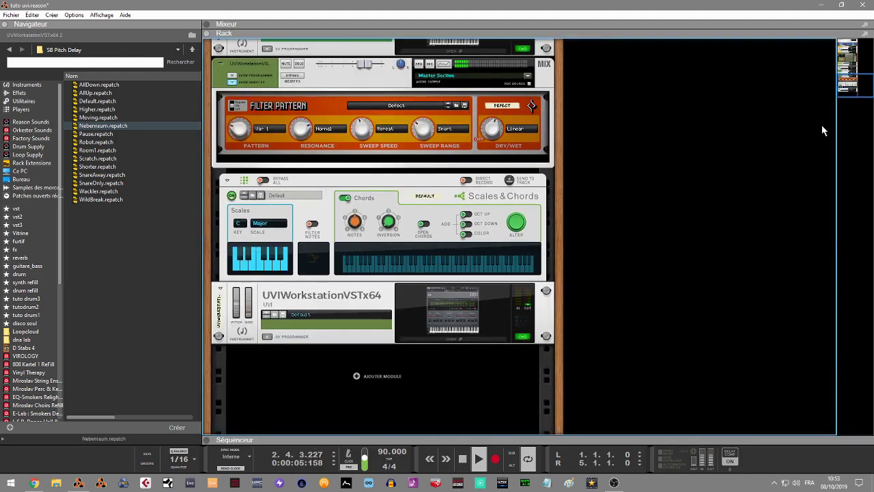
pyautogui.moveTo(852, 91); pyautogui.dragTo(849, 57)
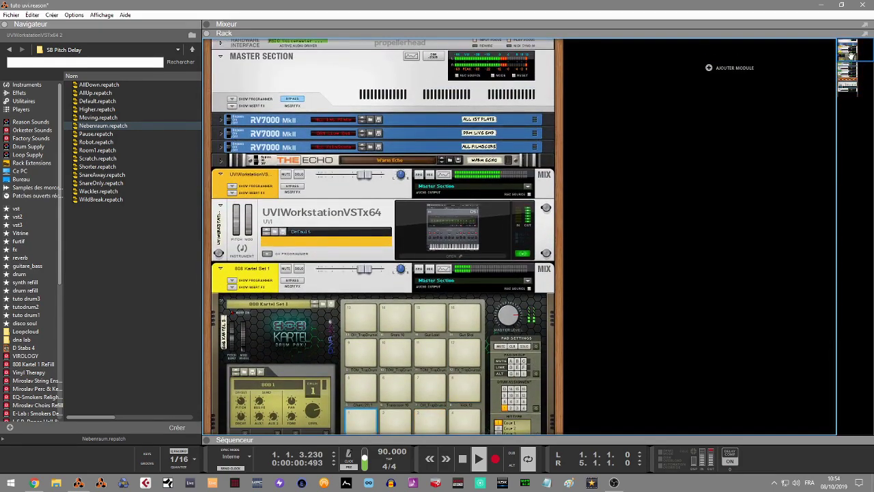
pyautogui.press('space')
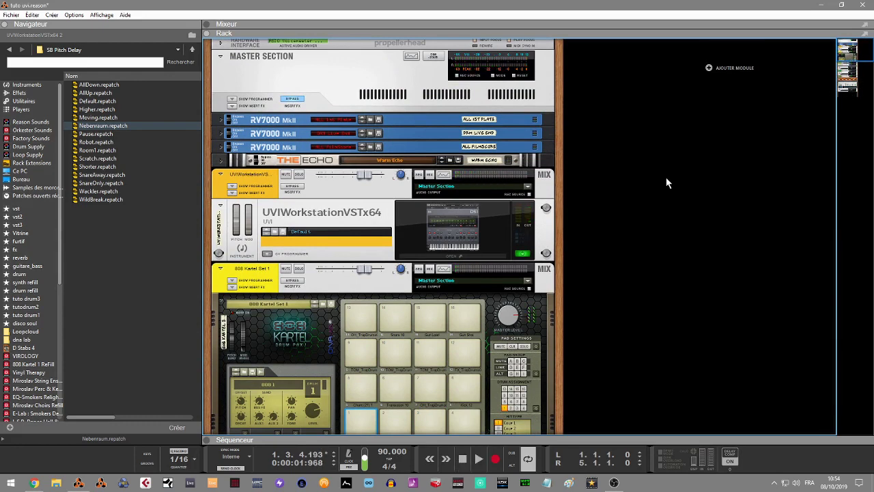
# Step: Open the first UVI Workstation's plug-in window beside the rack and select its track in the reopened sequencer
pyautogui.click(431, 256)
pyautogui.moveTo(500, 37); pyautogui.dragTo(656, 30)
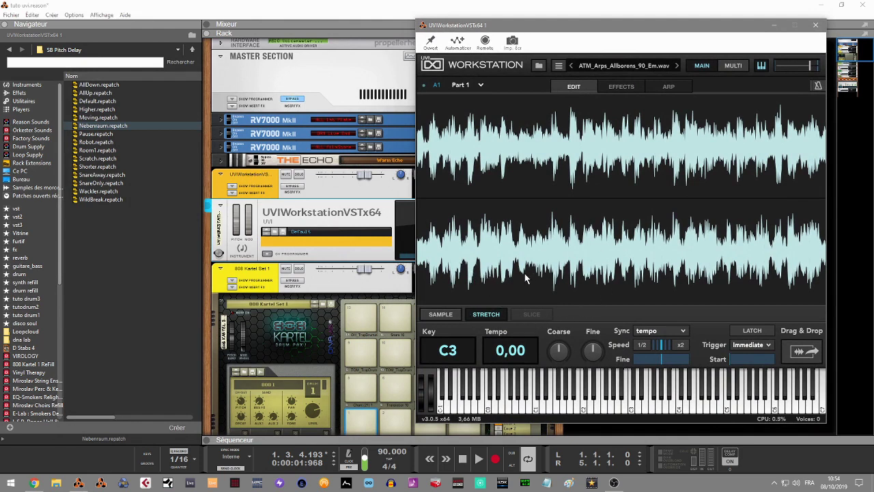
pyautogui.click(207, 441)
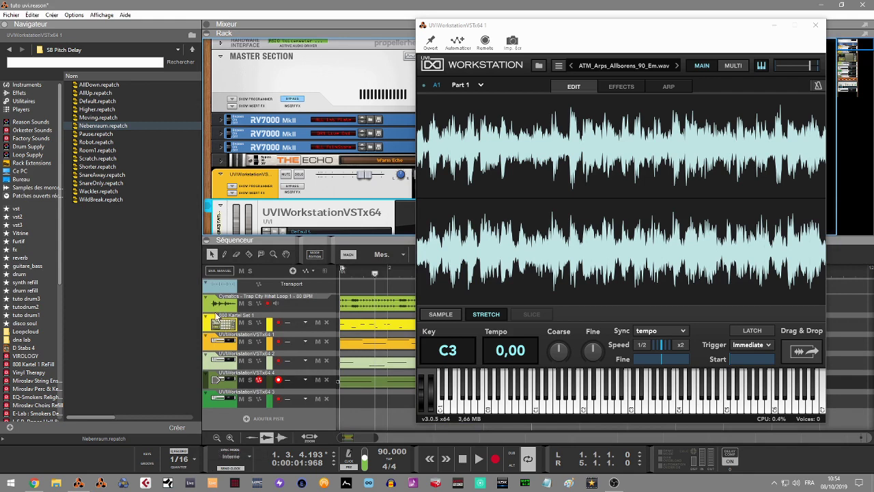
pyautogui.click(213, 348)
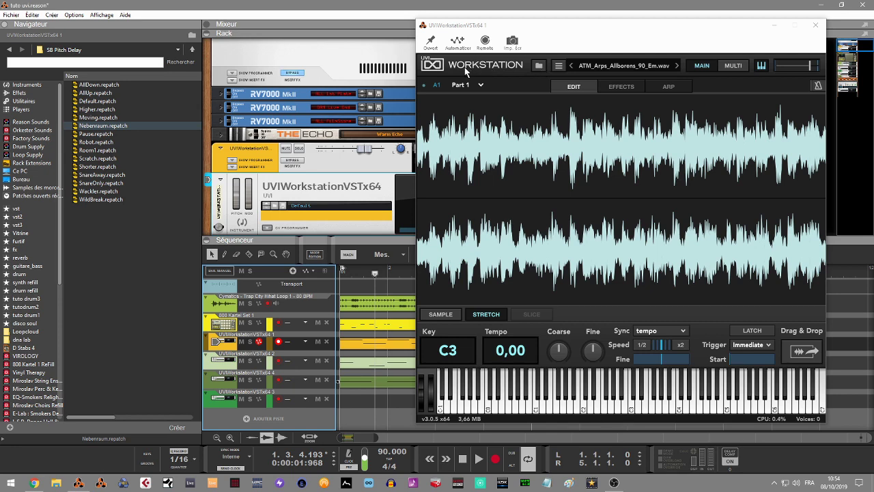
# Step: Look at the file browser in UVI Workstation and compare the loop's Sample and Stretch modes, ending on Stretch
pyautogui.click(539, 66)
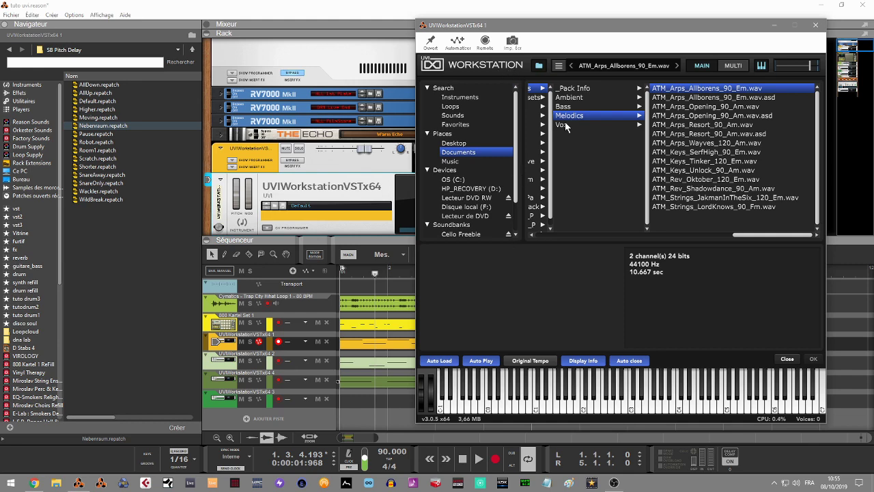
pyautogui.click(539, 66)
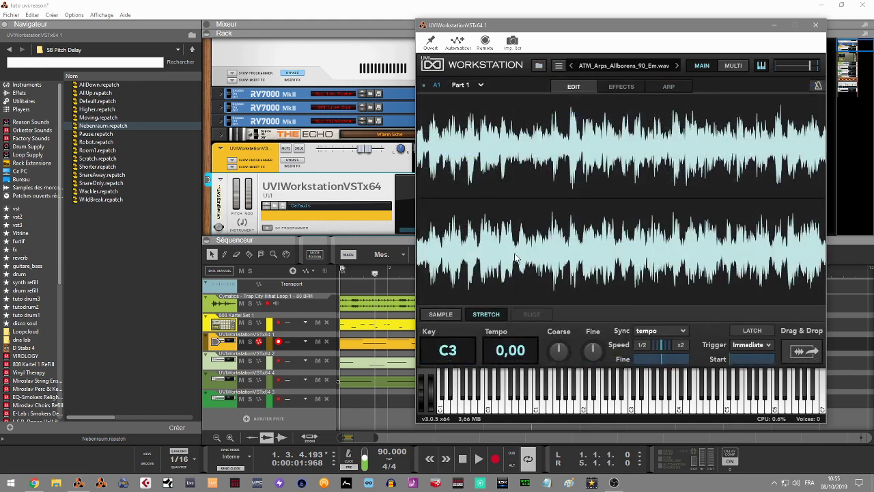
pyautogui.click(447, 317)
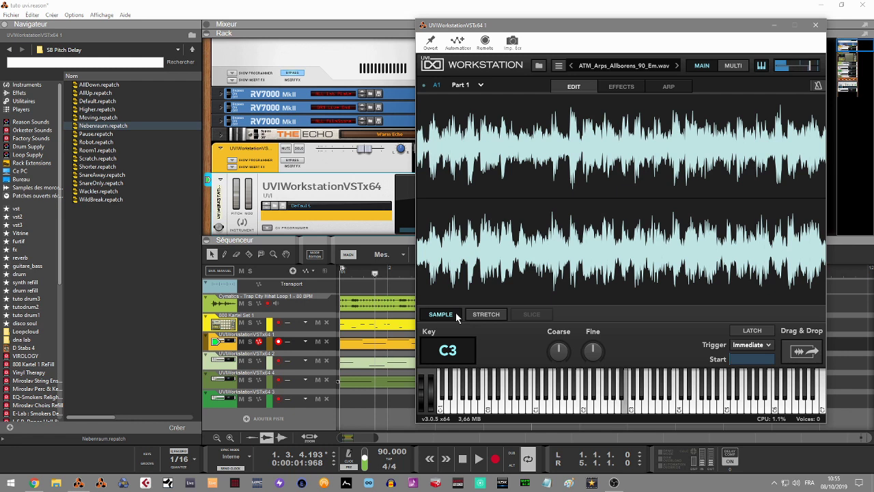
pyautogui.click(498, 313)
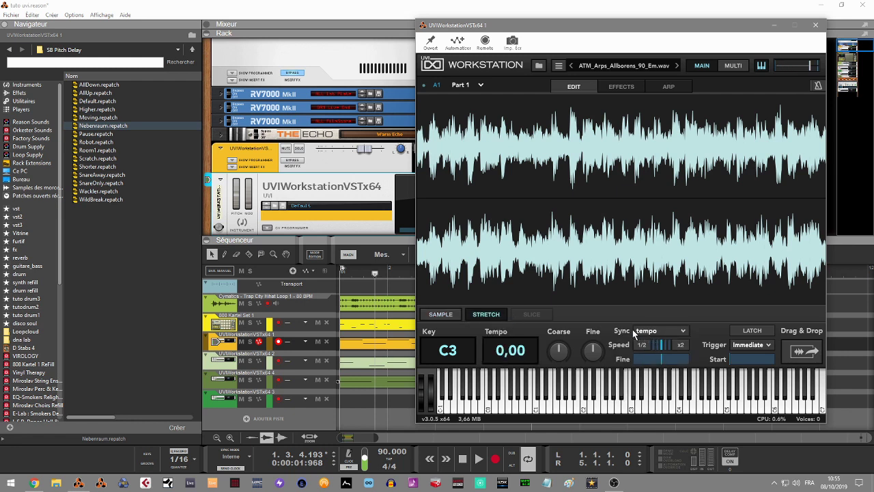
# Step: Examine the loop's Sync and Trigger options, leaving Sync at tempo and Trigger at Immediate
pyautogui.moveTo(640, 364)
pyautogui.click(664, 331)
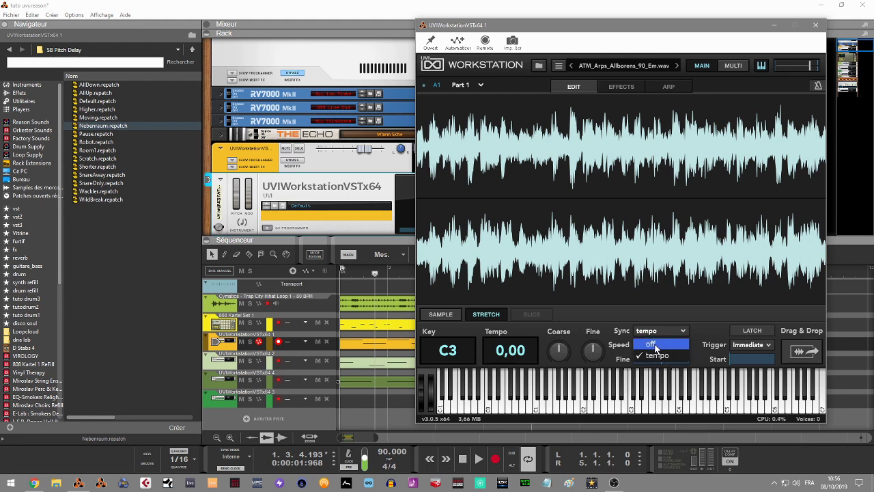
pyautogui.click(703, 330)
pyautogui.moveTo(671, 360)
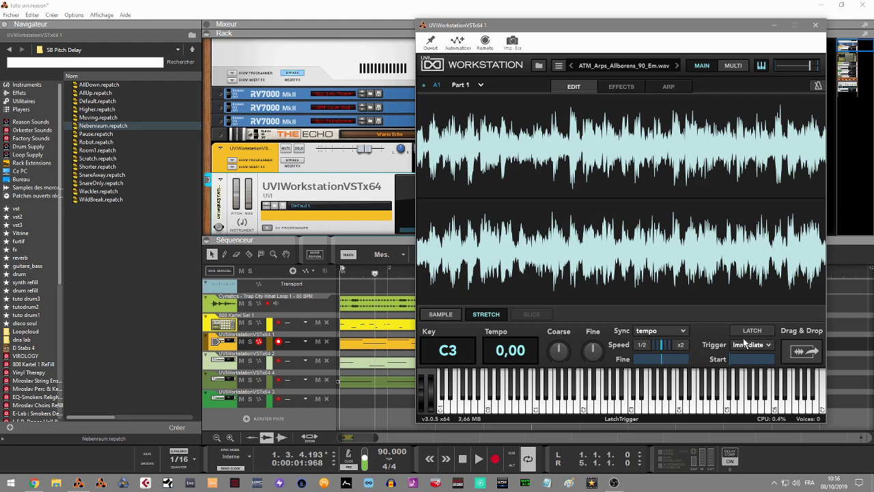
pyautogui.click(766, 346)
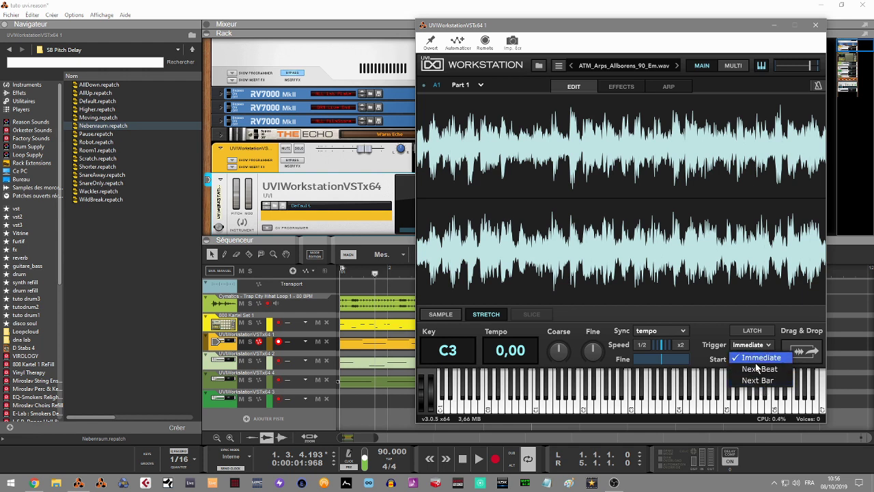
pyautogui.click(716, 327)
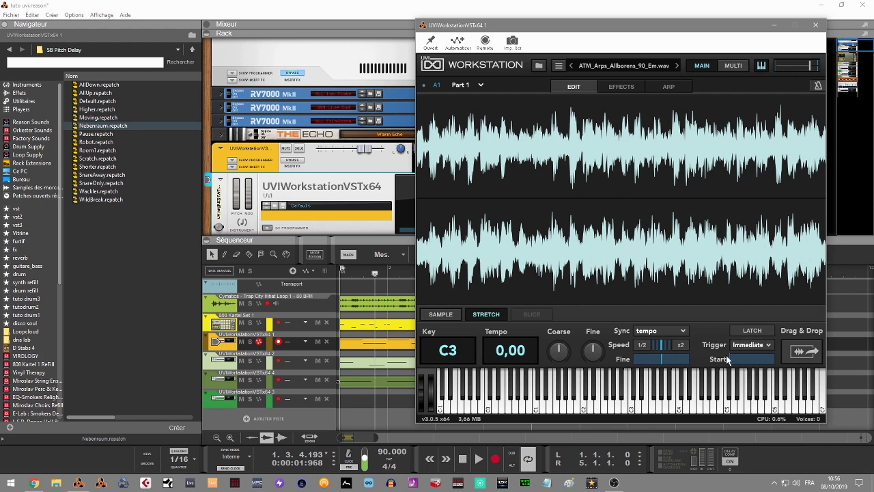
pyautogui.moveTo(736, 364)
# Step: Browse the insert effects available for Part 1, including the Analog Tape Delay presets, and close the effect browser without adding one
pyautogui.click(622, 88)
pyautogui.click(567, 86)
pyautogui.click(619, 87)
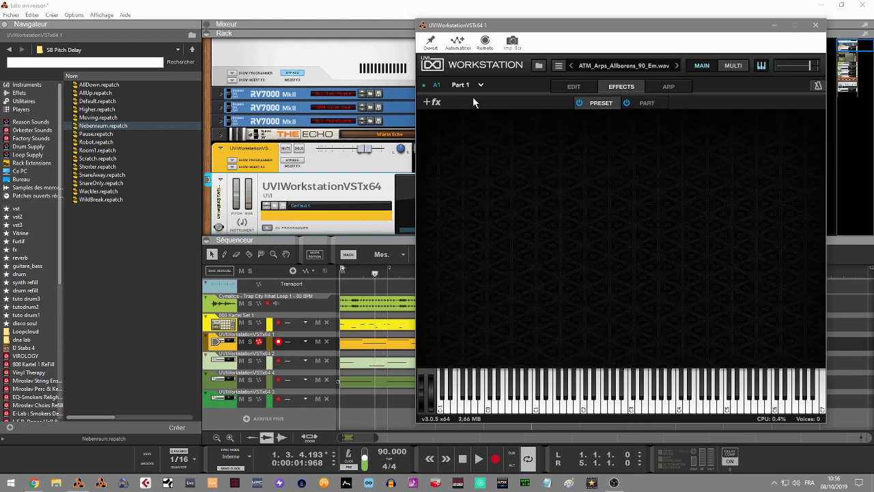
pyautogui.click(425, 101)
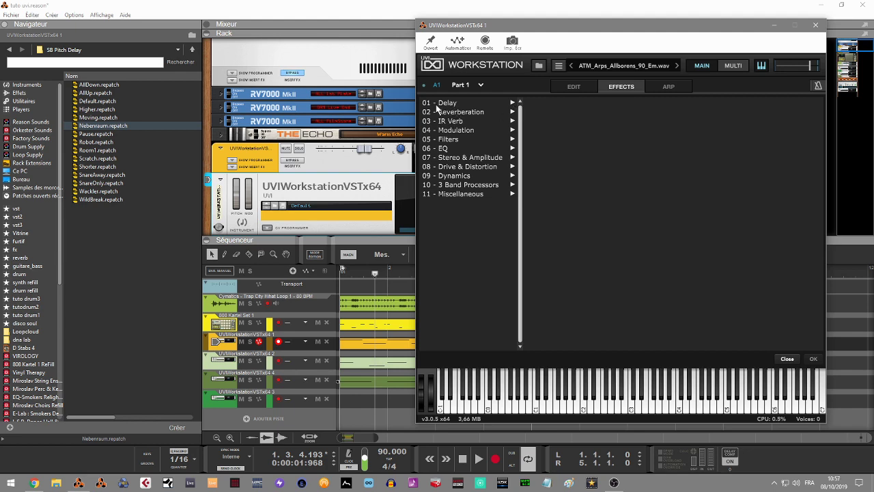
pyautogui.click(490, 104)
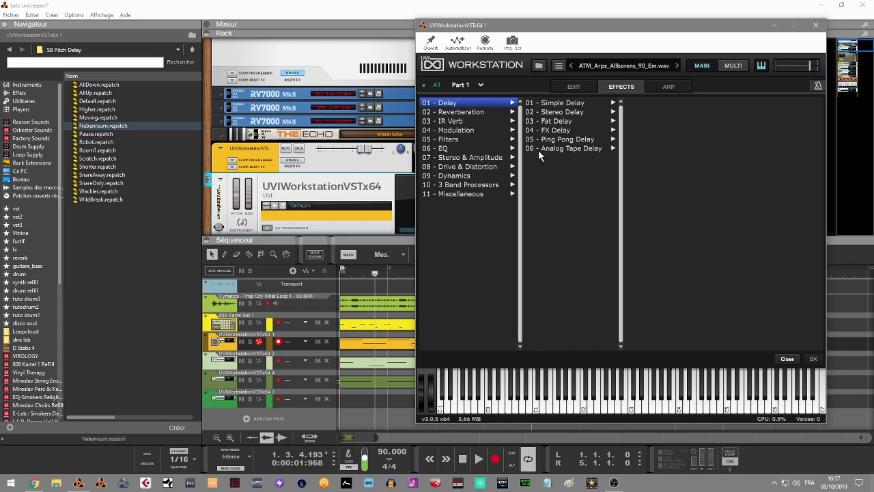
pyautogui.click(598, 150)
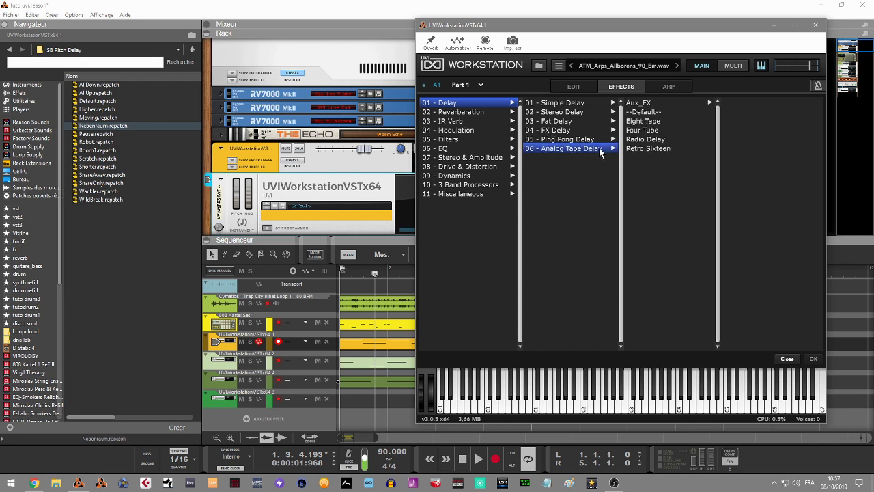
pyautogui.click(575, 85)
pyautogui.click(617, 85)
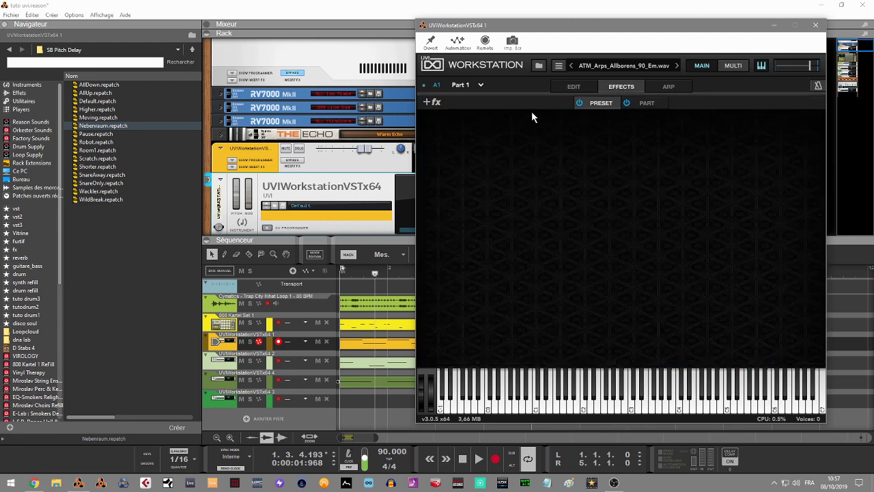
# Step: Enable Part 1's arpeggiator, look through its preset categories from Arp Basic to Triplet, and switch the arpeggiator off again
pyautogui.click(657, 85)
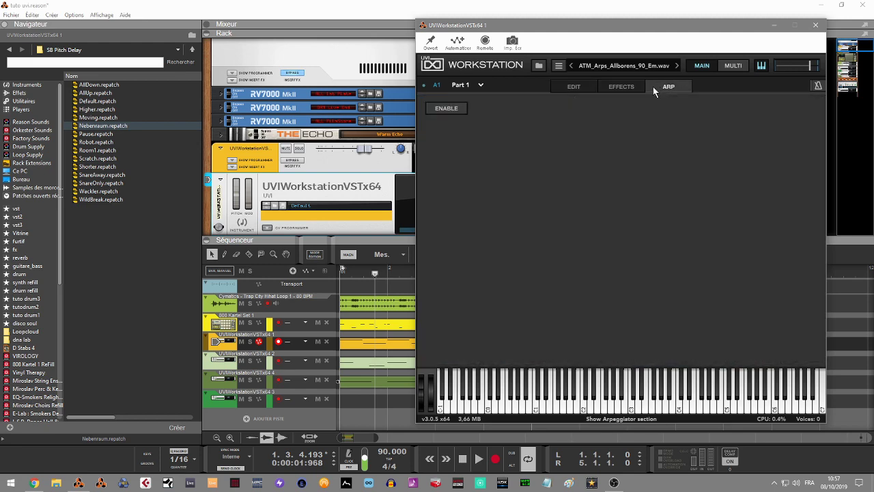
pyautogui.click(443, 110)
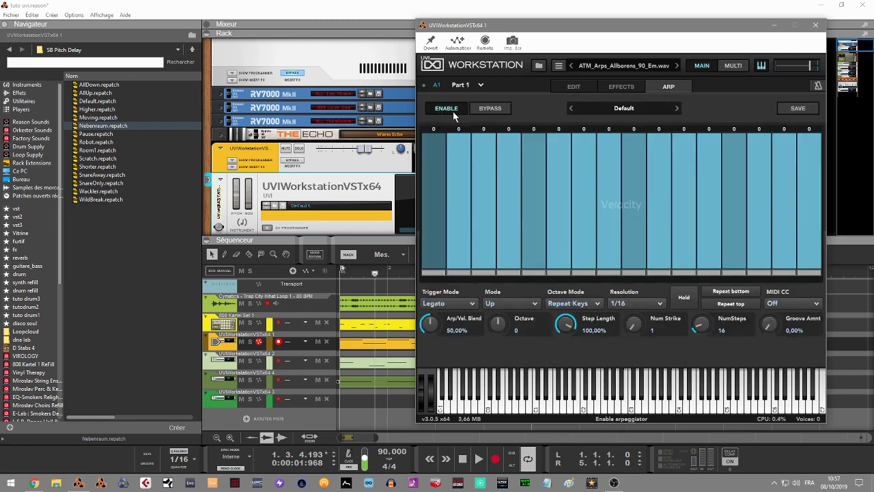
pyautogui.click(619, 109)
pyautogui.moveTo(604, 124)
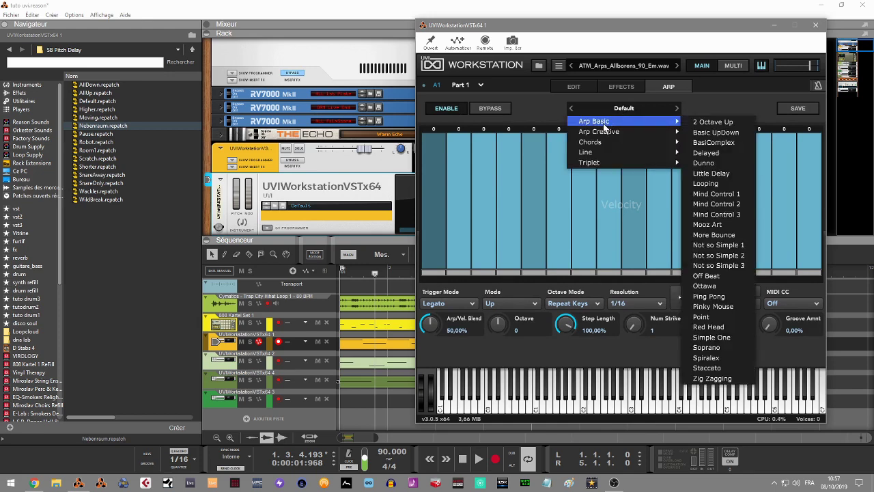
pyautogui.moveTo(612, 149)
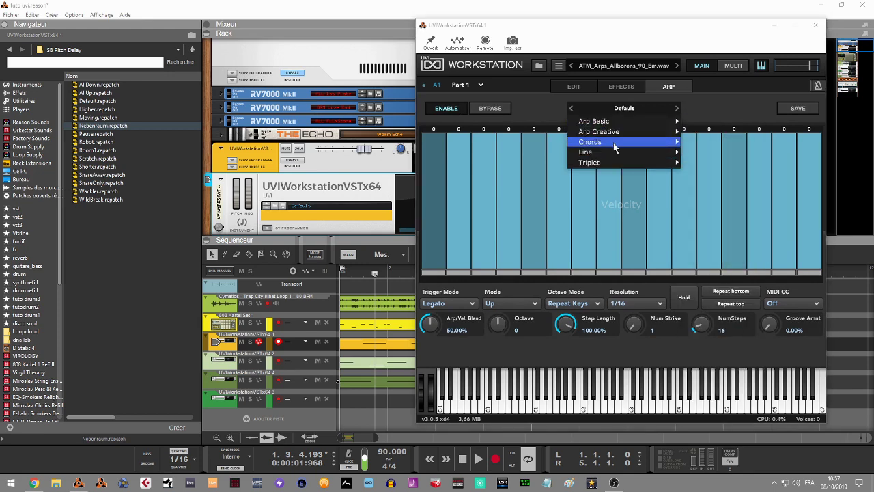
pyautogui.moveTo(653, 167)
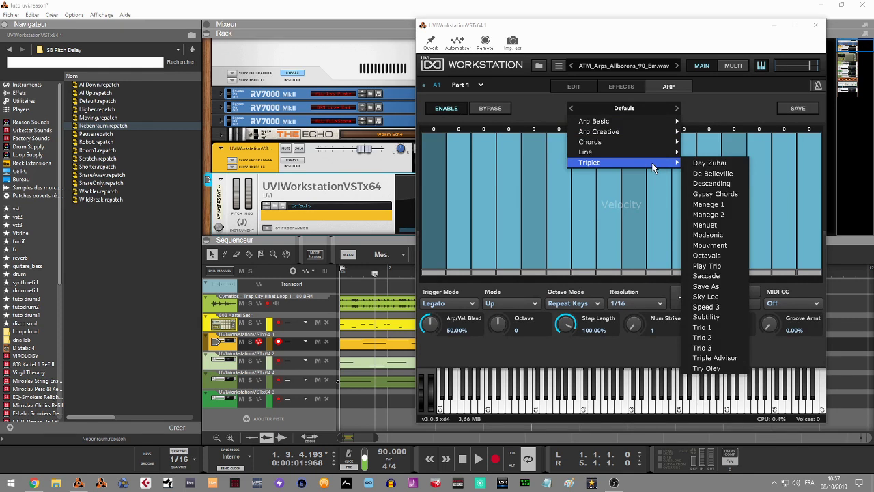
pyautogui.click(719, 93)
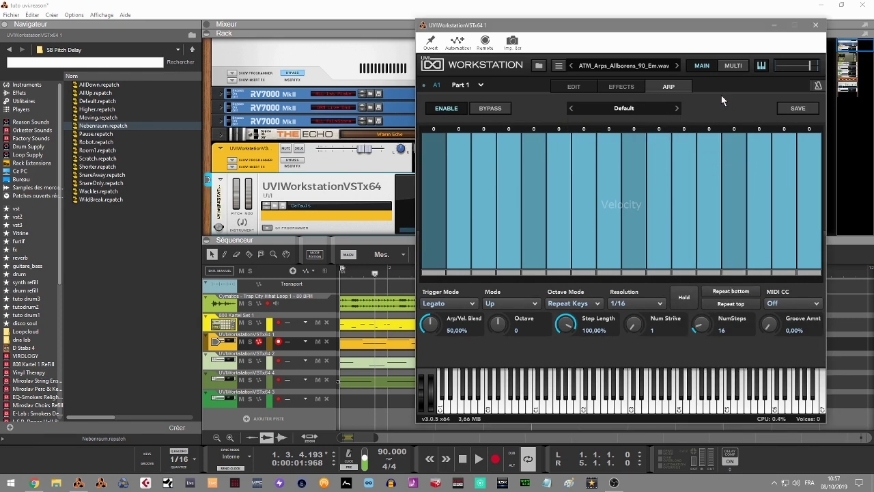
pyautogui.click(442, 108)
pyautogui.click(574, 87)
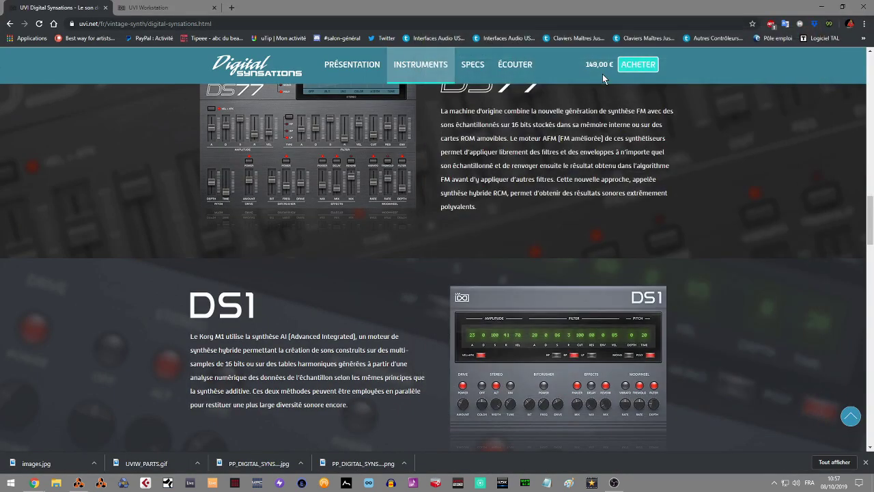
# Step: Return to Reason, select the second UVI Workstation track and open its plug-in window clear of the track list
pyautogui.click(78, 482)
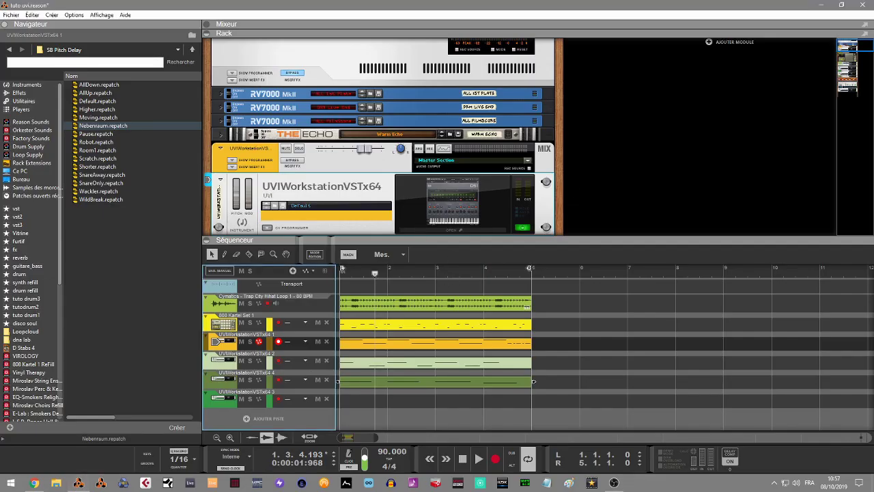
pyautogui.moveTo(846, 43); pyautogui.dragTo(851, 69)
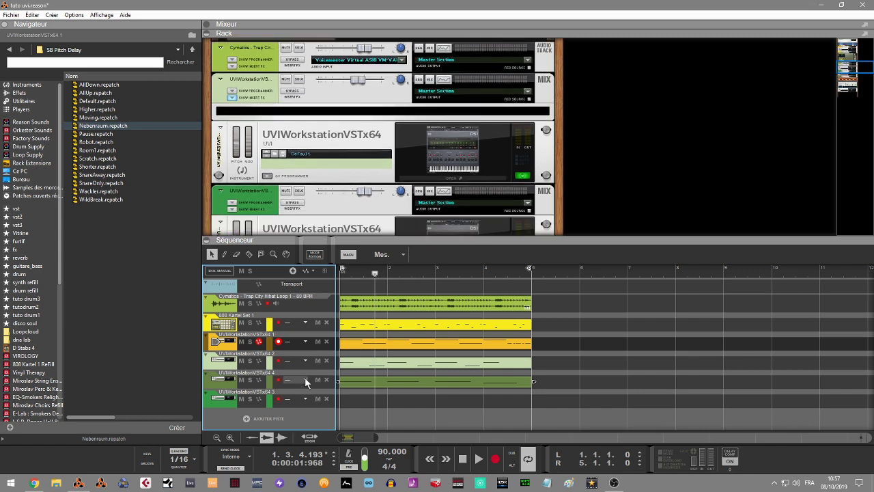
pyautogui.click(236, 367)
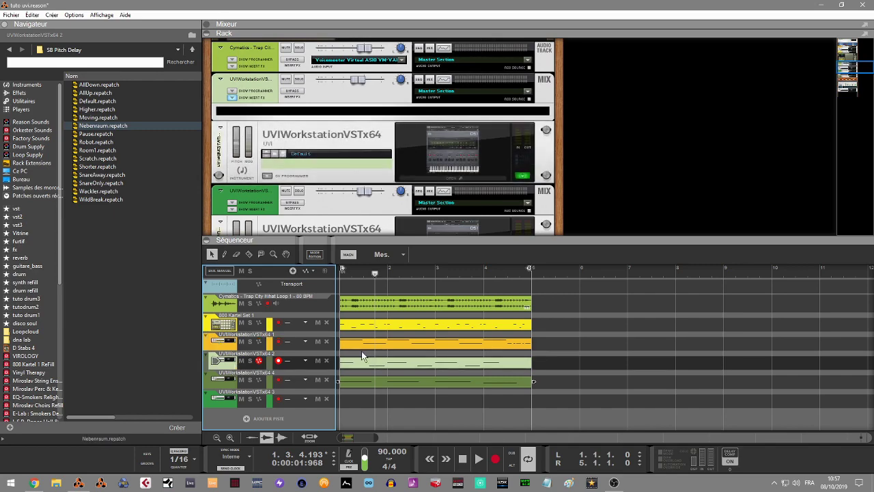
pyautogui.click(460, 183)
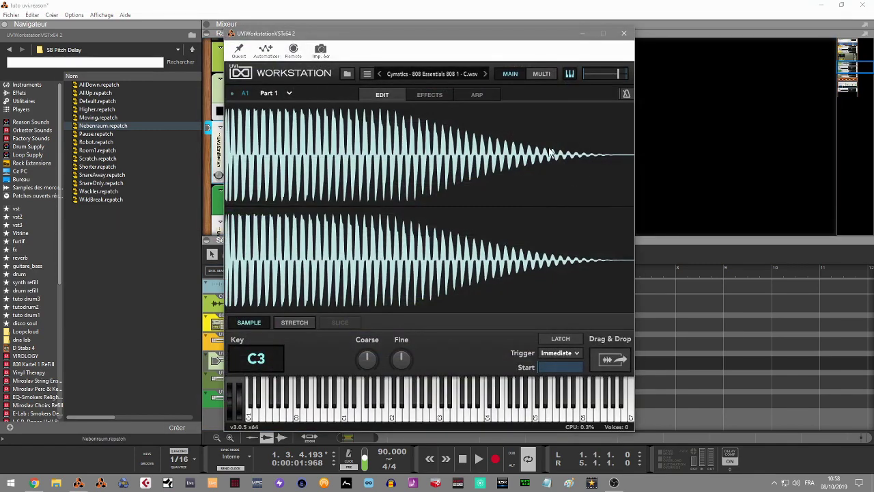
pyautogui.moveTo(520, 34); pyautogui.dragTo(659, 34)
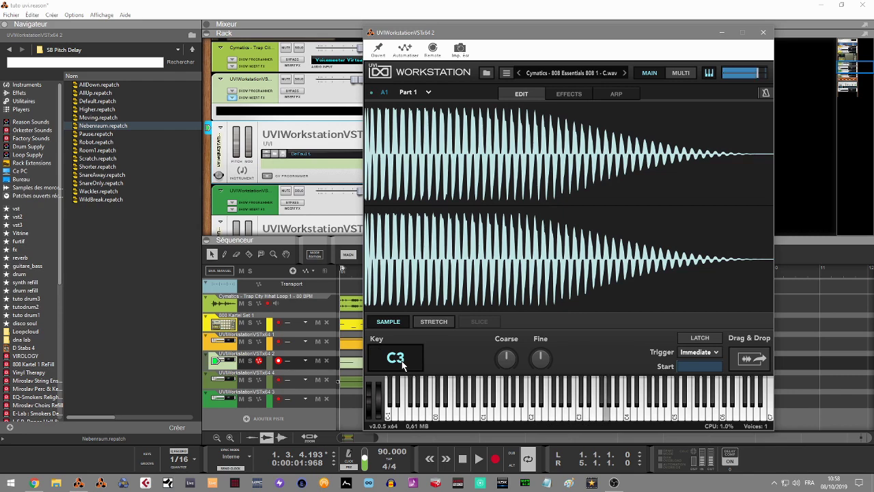
# Step: Add the Rotary Speaker effect from Stereo & Amplitude with the Good A Organ preset to the 808 bass
pyautogui.click(569, 94)
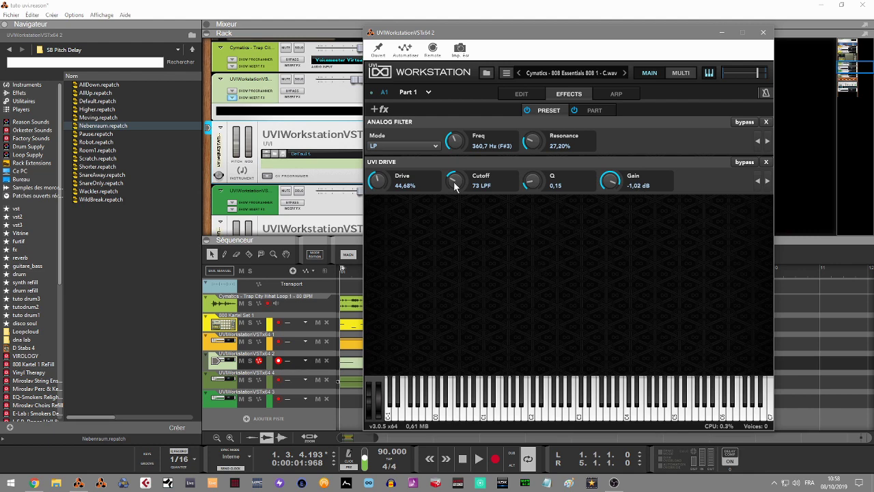
pyautogui.click(378, 109)
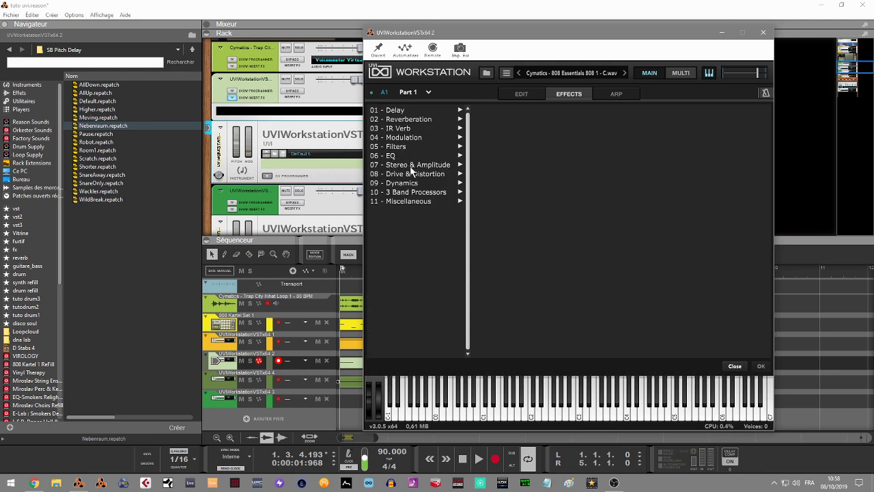
pyautogui.click(427, 168)
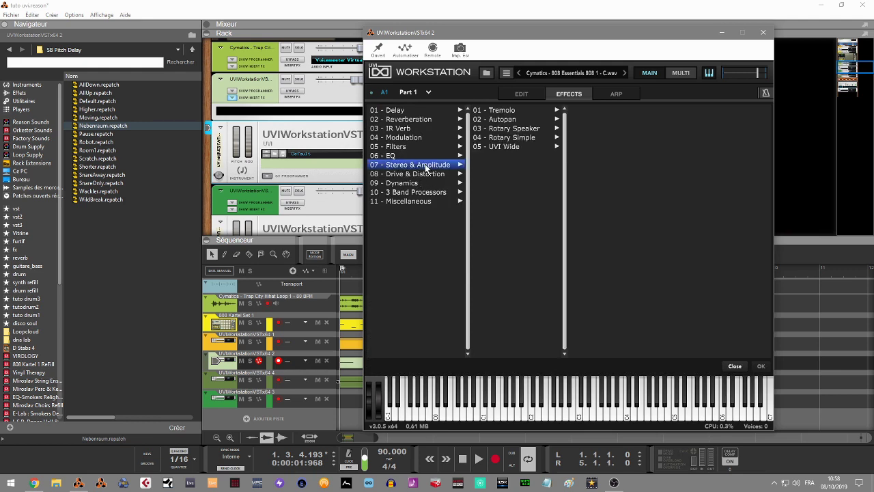
pyautogui.click(506, 130)
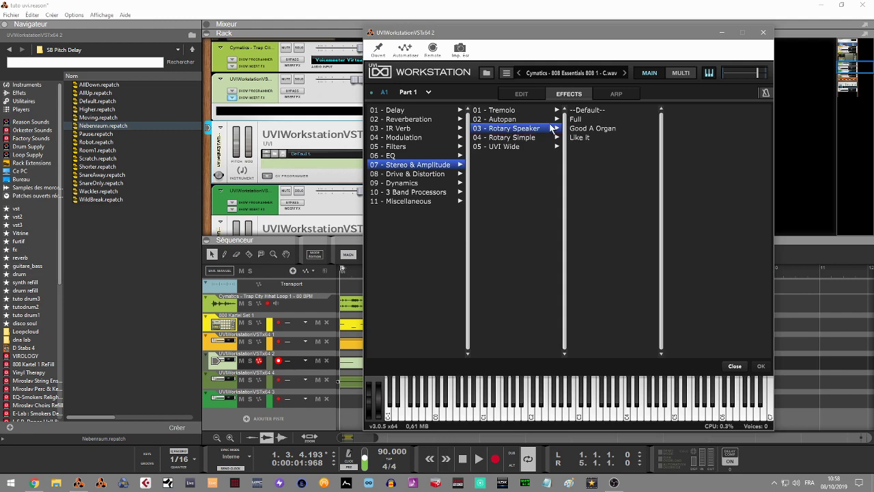
pyautogui.click(575, 130)
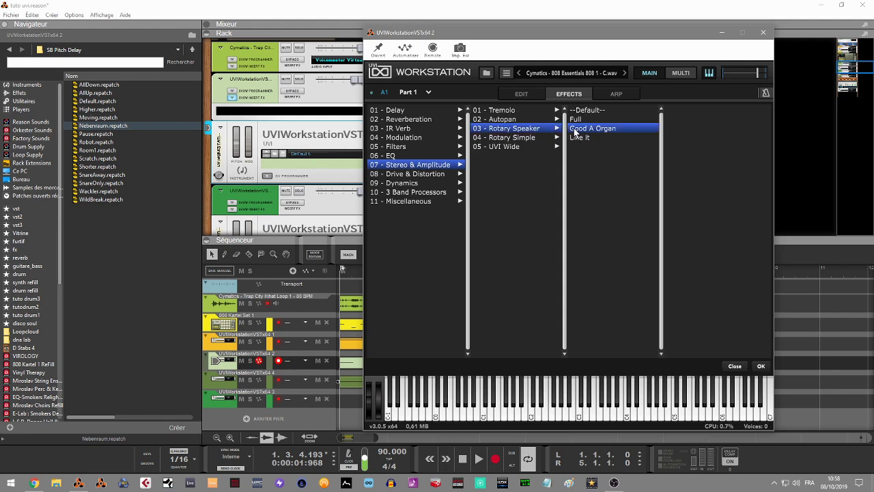
pyautogui.click(761, 366)
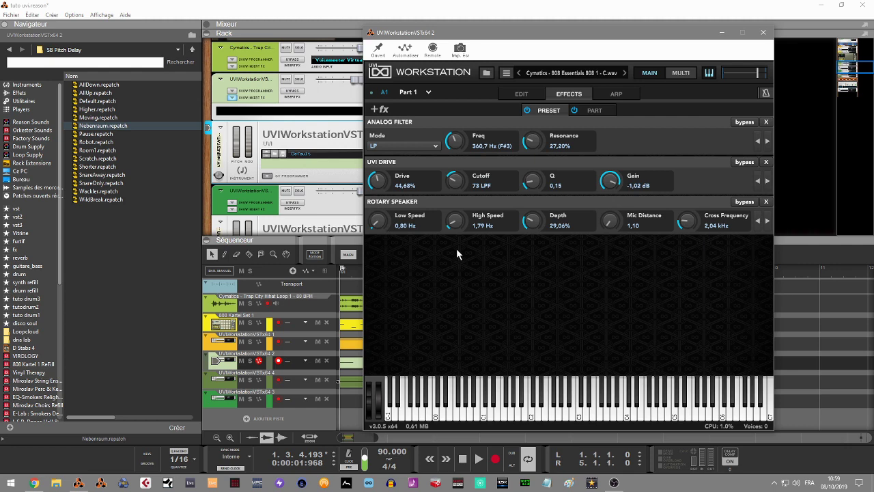
# Step: Try the Rotary Speaker with Low Speed at 1.95 Hz and Depth at 64.22%, and remove the effect
pyautogui.moveTo(378, 224); pyautogui.dragTo(400, 176)
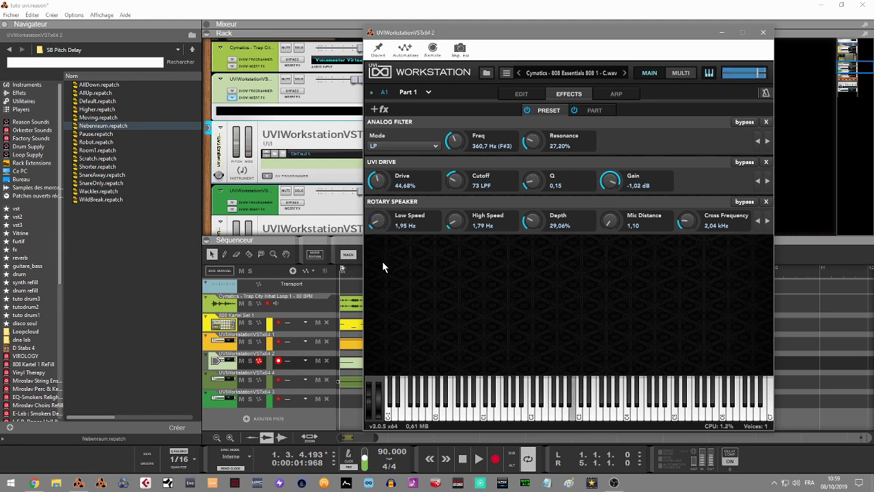
pyautogui.moveTo(532, 220); pyautogui.dragTo(559, 172)
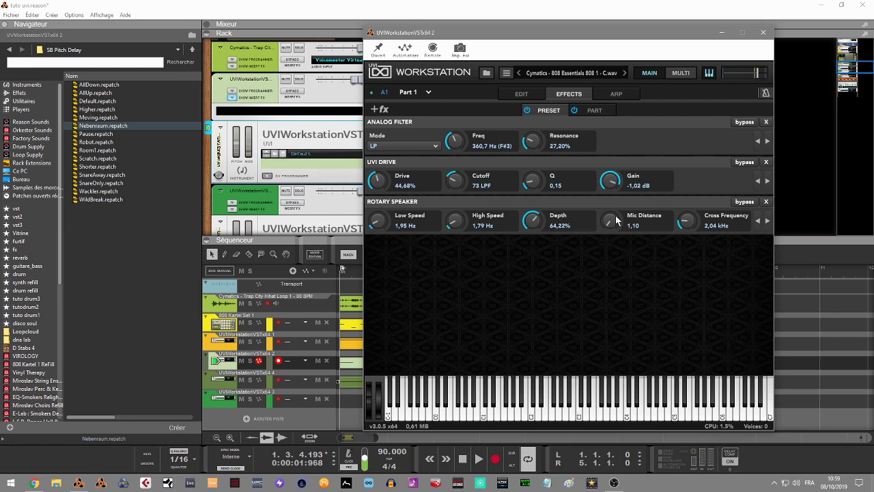
pyautogui.click(766, 202)
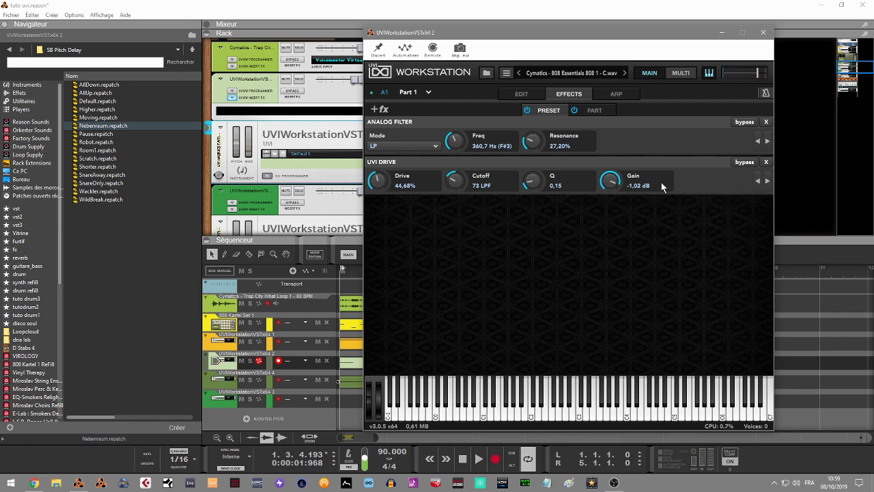
# Step: Look at the loaded 808 sample's waveform and its source folder in the file browser, and close the plug-in window
pyautogui.click(519, 94)
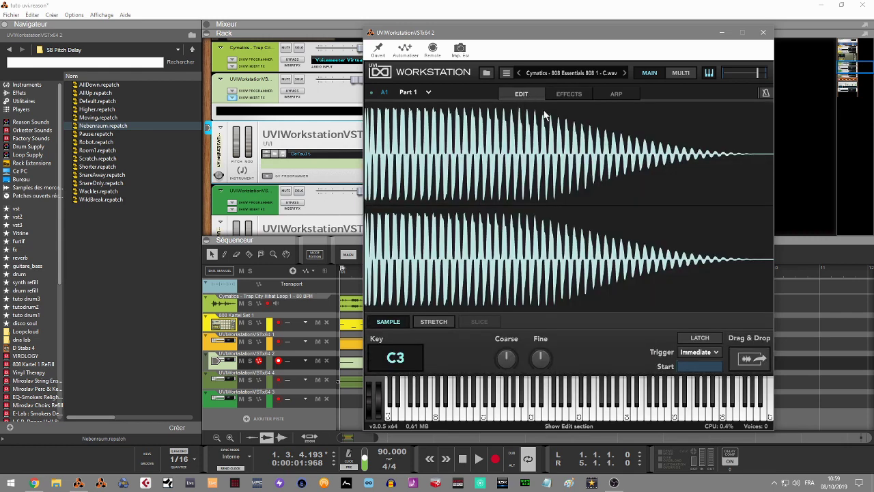
pyautogui.click(484, 73)
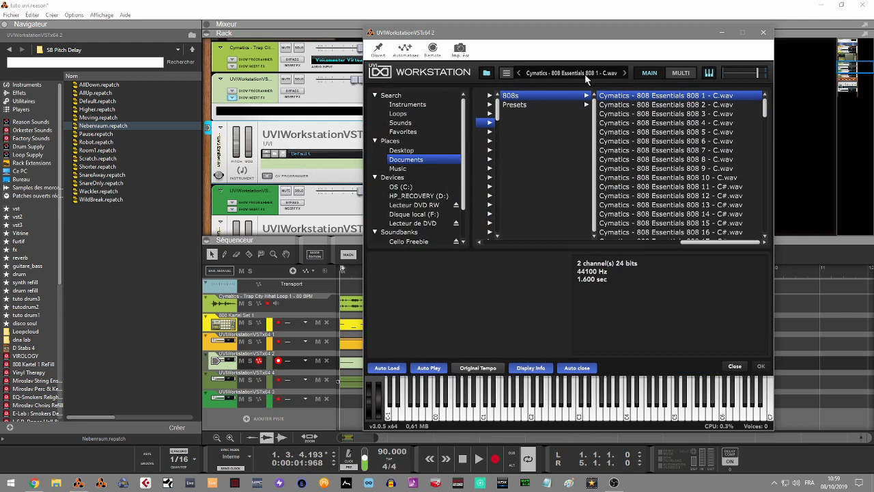
pyautogui.click(486, 73)
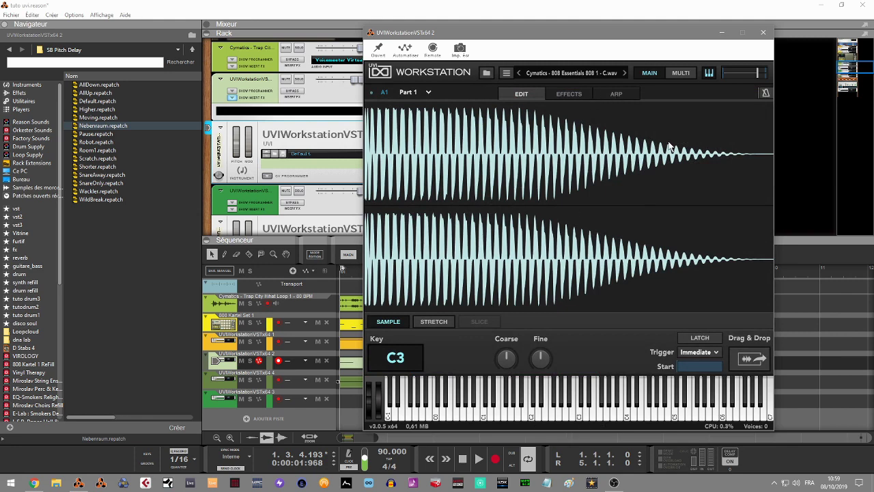
pyautogui.click(763, 33)
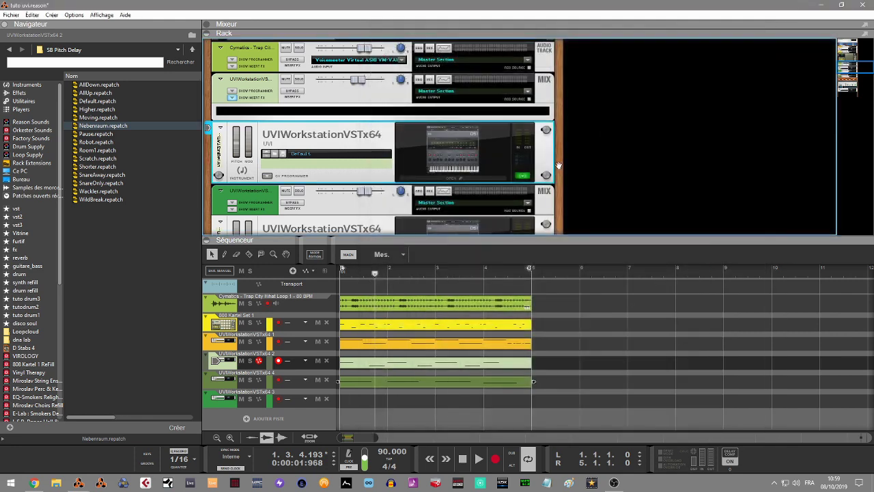
# Step: Select the UVI Workstation 4 track and open its plug-in window clear of the track list
pyautogui.click(231, 384)
pyautogui.click(451, 137)
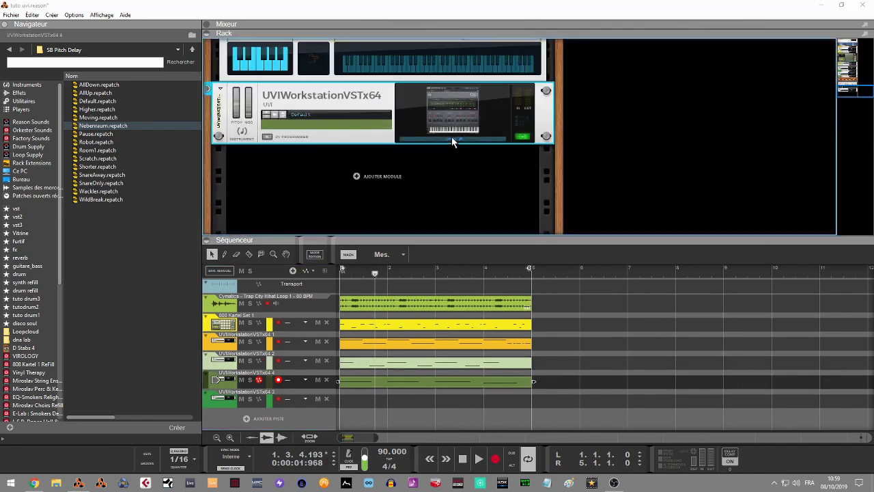
pyautogui.moveTo(306, 27); pyautogui.dragTo(659, 25)
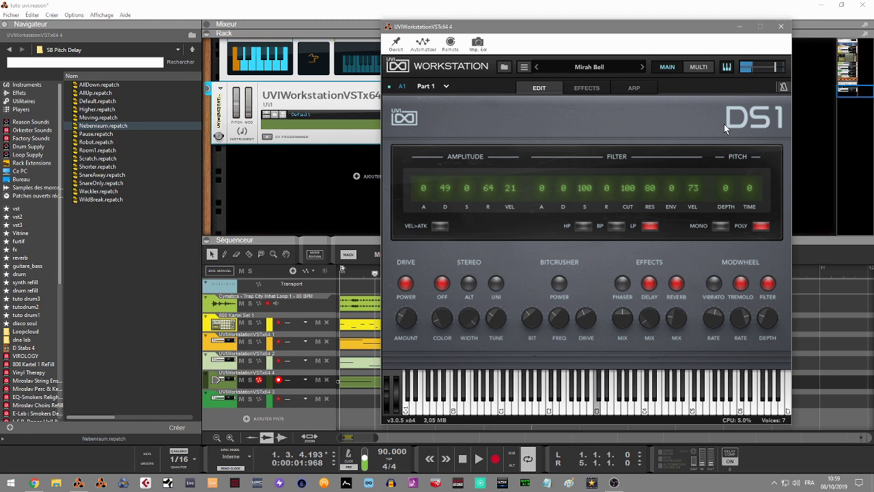
# Step: Examine the Mirah Bell patch's effects chain and arpeggiator, including the Arp Basic presets, without changing the pattern
pyautogui.click(592, 88)
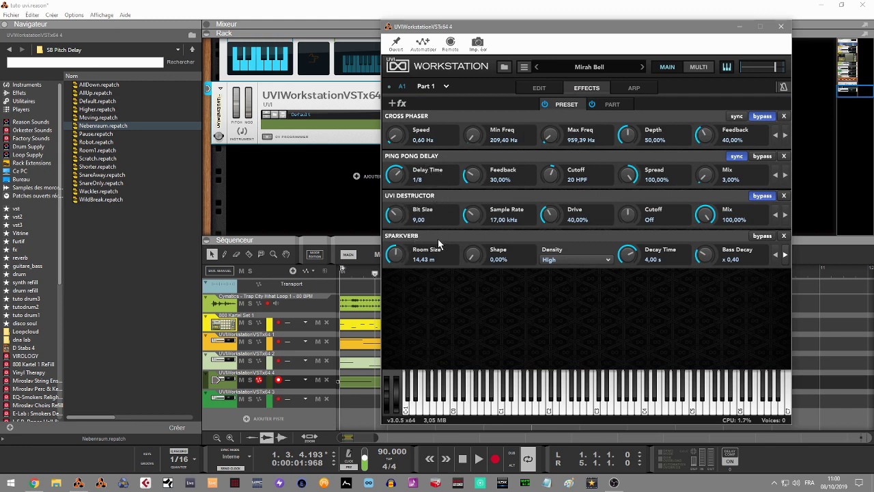
pyautogui.click(633, 88)
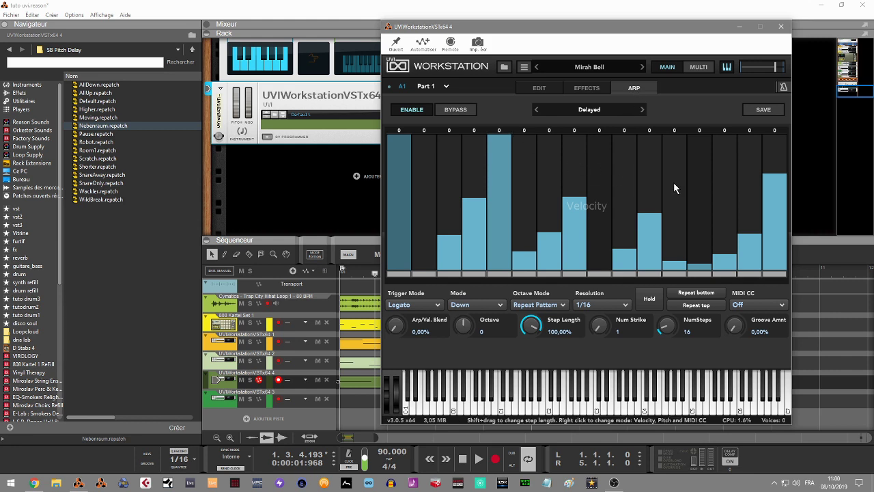
pyautogui.click(591, 110)
pyautogui.moveTo(602, 127)
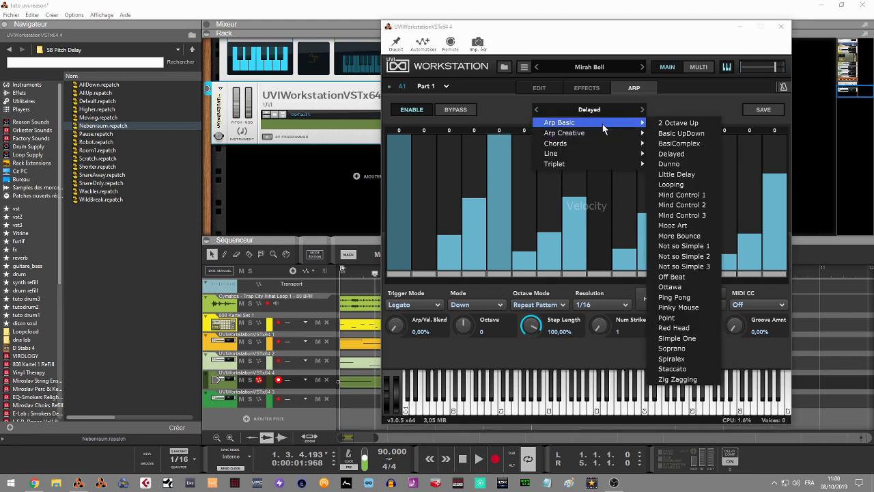
pyautogui.click(685, 99)
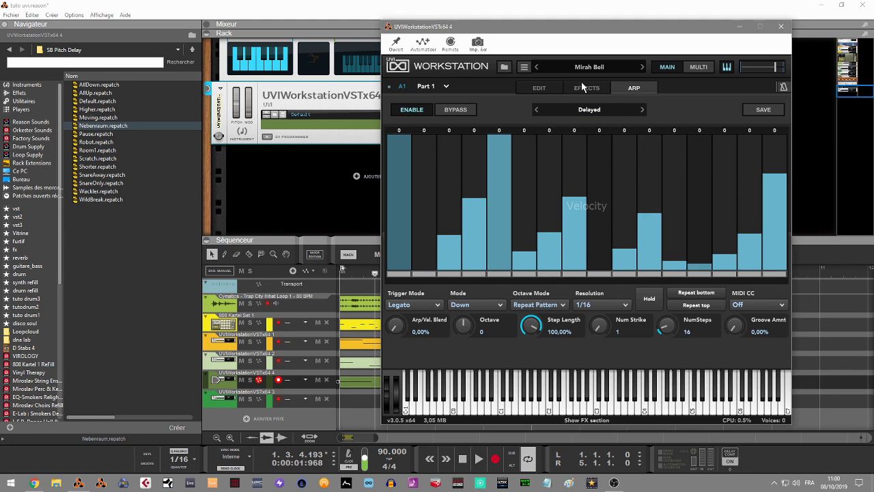
# Step: Review the DS1 instrument's stereo and mod wheel controls, including the vibrato rate, and return to the rack
pyautogui.click(538, 87)
pyautogui.moveTo(442, 319)
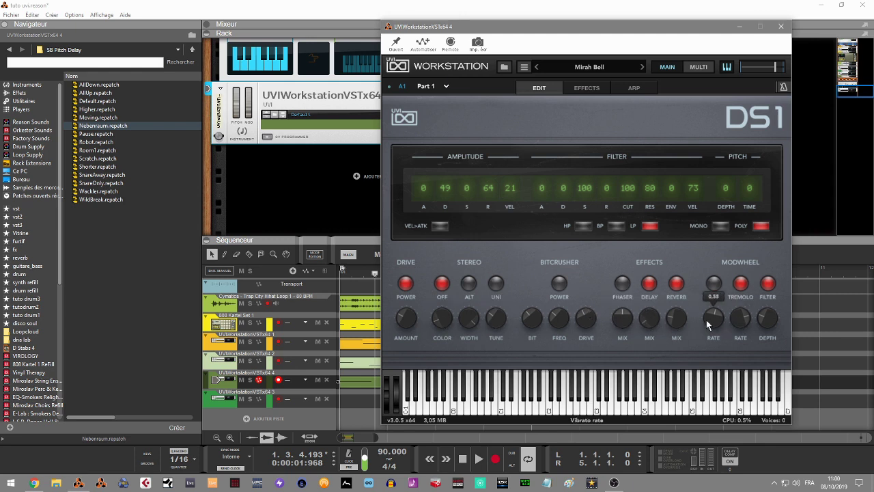
pyautogui.moveTo(722, 323); pyautogui.dragTo(712, 324)
pyautogui.click(283, 178)
# Step: Add a new UVIWorkstationVSTx64 instrument from the UVI group to the rack below the last device
pyautogui.click(26, 84)
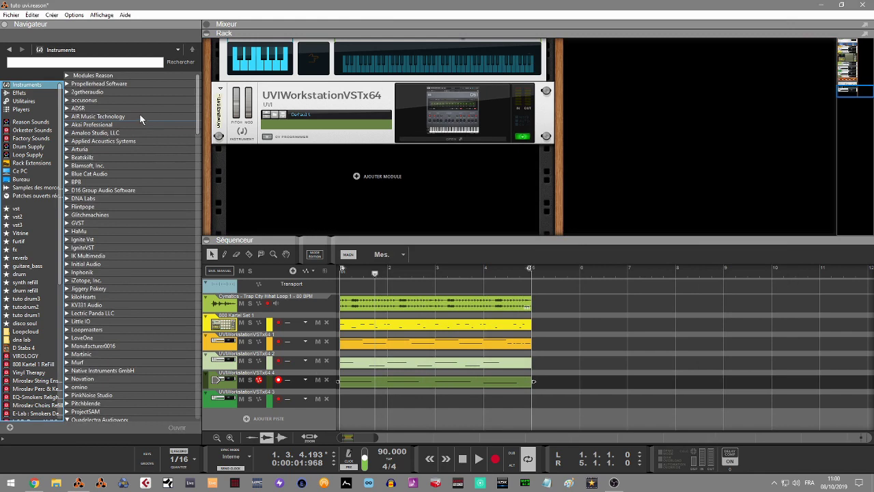
pyautogui.moveTo(198, 113); pyautogui.dragTo(200, 404)
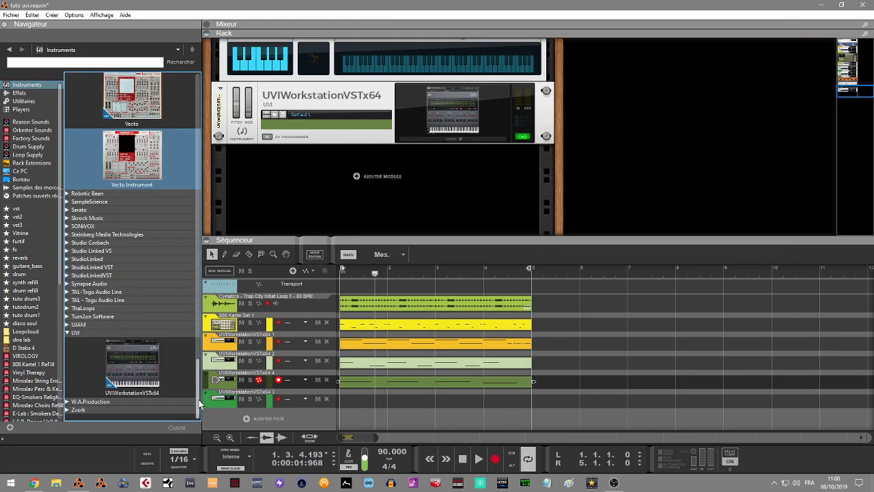
pyautogui.moveTo(127, 360)
pyautogui.mouseDown()
pyautogui.moveTo(357, 259)
pyautogui.moveTo(394, 178)
pyautogui.mouseUp()
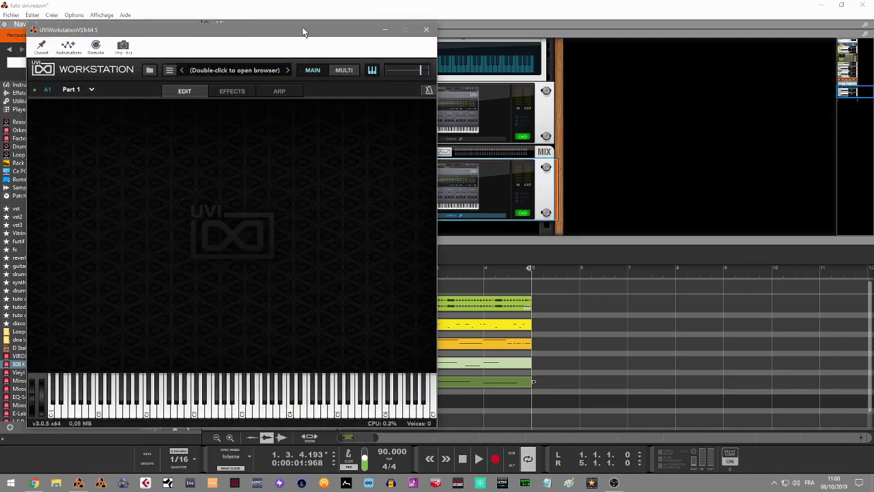
# Step: Move the new instance's window clear of the browser and rack names, and load the Baroque Harpsi patch from Digital Synsations, DS1, Orchestral
pyautogui.moveTo(306, 19); pyautogui.dragTo(659, 25)
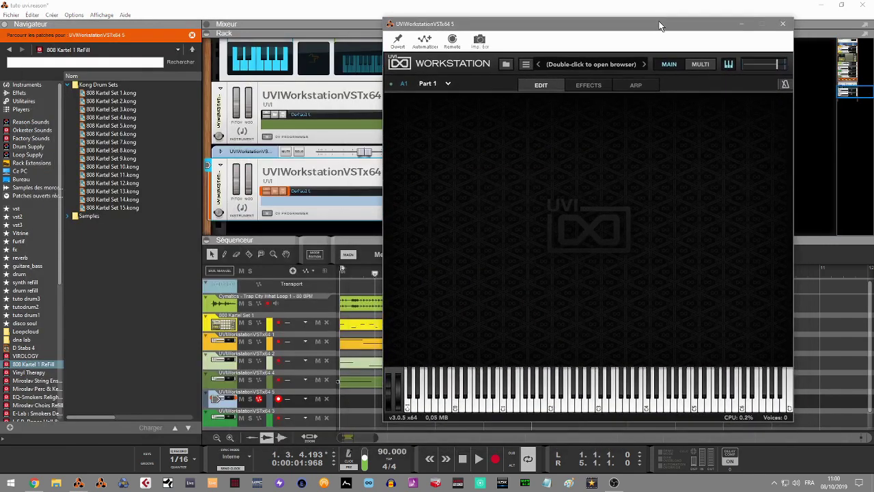
pyautogui.click(505, 66)
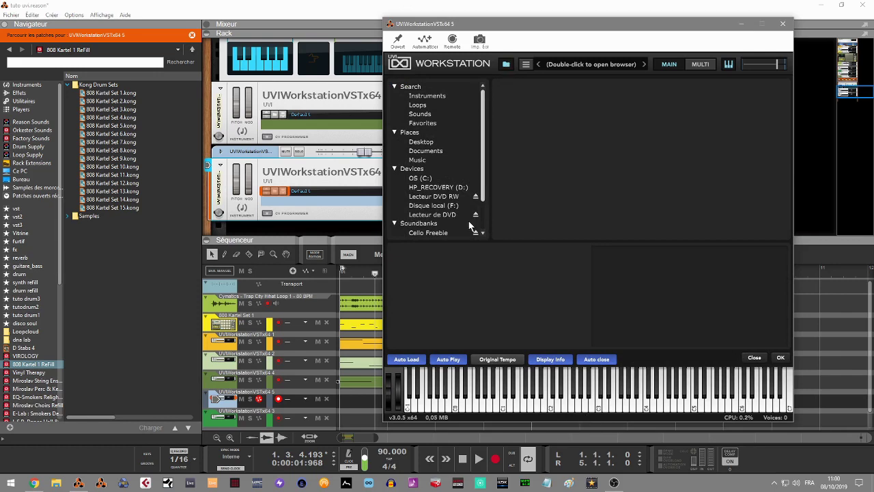
pyautogui.moveTo(484, 179); pyautogui.dragTo(477, 233)
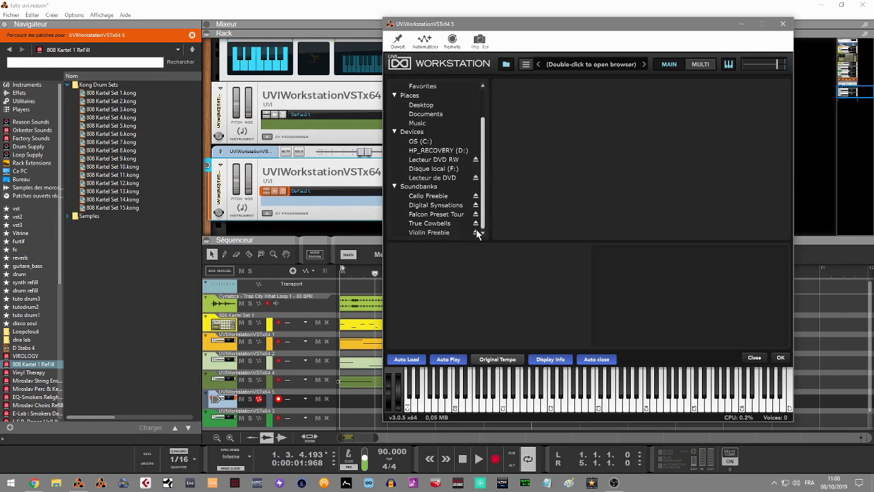
pyautogui.click(434, 206)
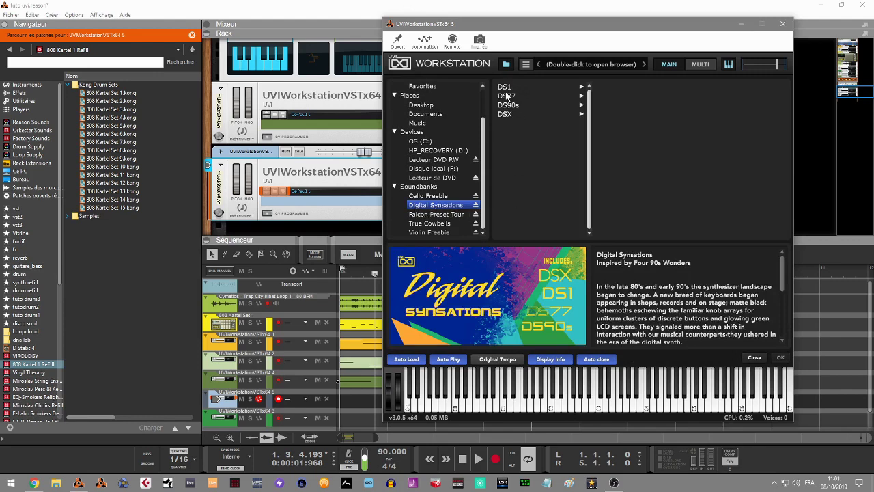
pyautogui.click(508, 87)
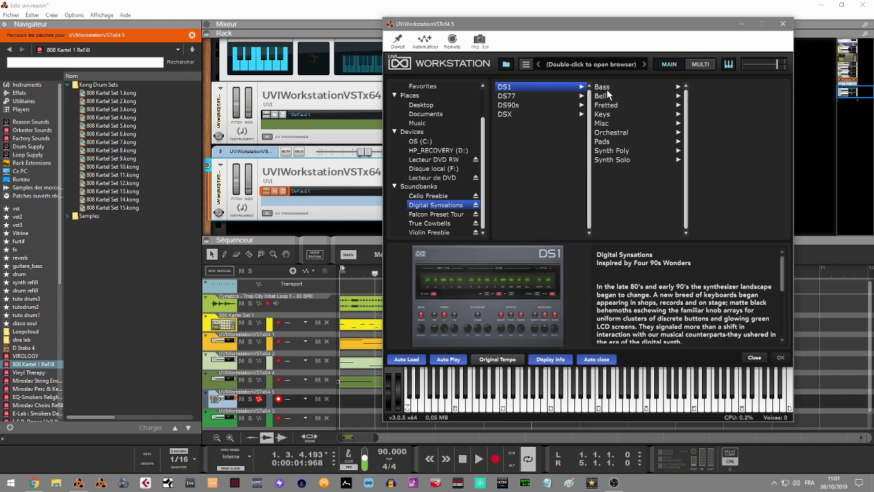
pyautogui.click(611, 133)
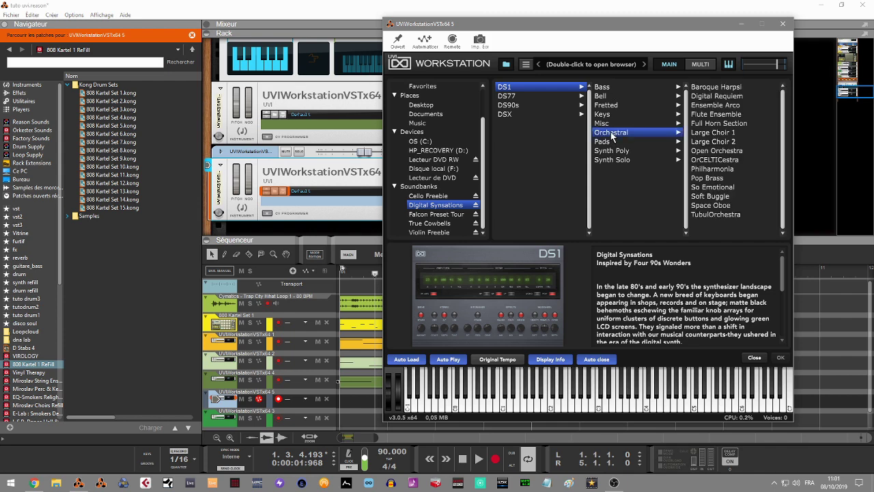
pyautogui.click(707, 87)
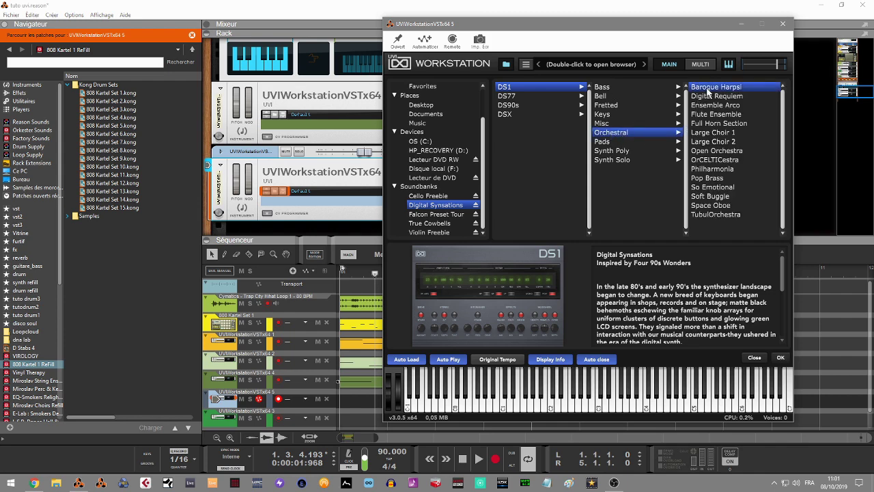
pyautogui.doubleClick(707, 88)
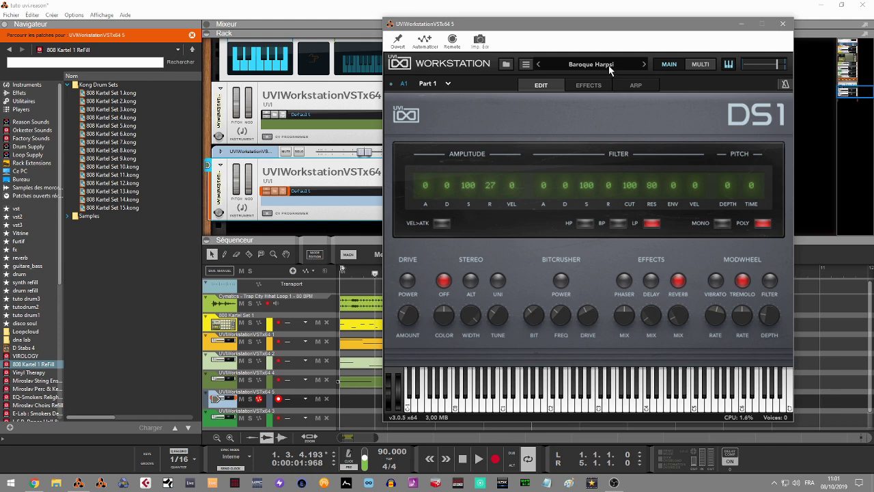
# Step: Audition two more DS1 patches: Large Choir 2 from Orchestral and Moving Cycle from Pads
pyautogui.click(509, 65)
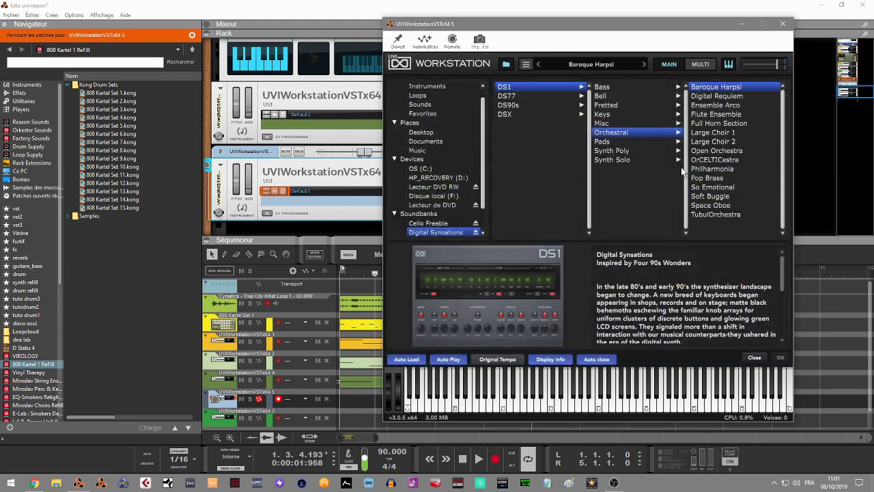
pyautogui.click(712, 142)
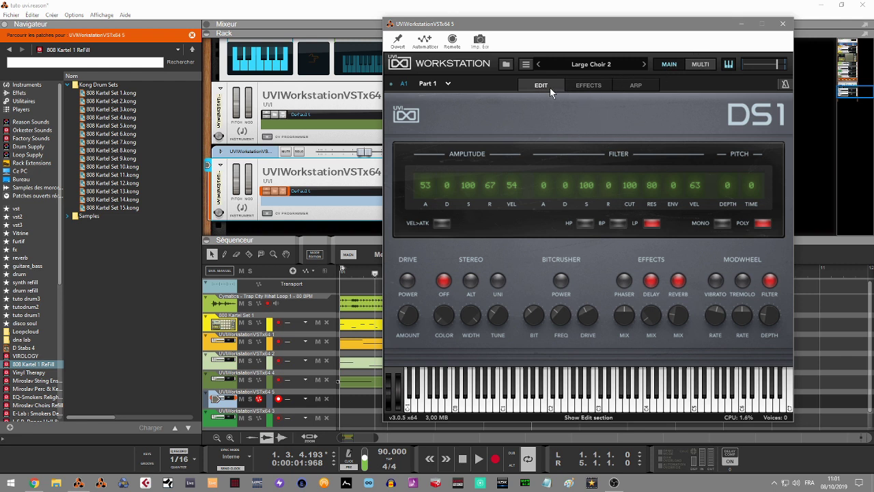
pyautogui.click(506, 64)
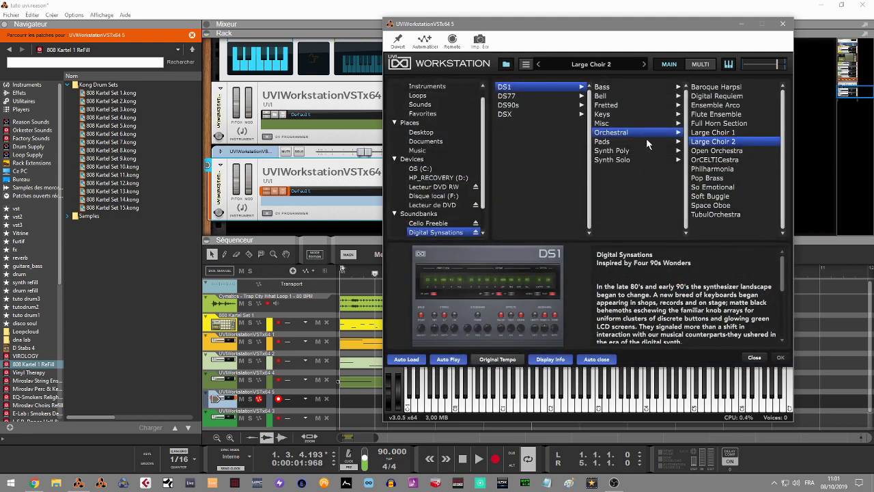
pyautogui.click(610, 142)
pyautogui.click(710, 135)
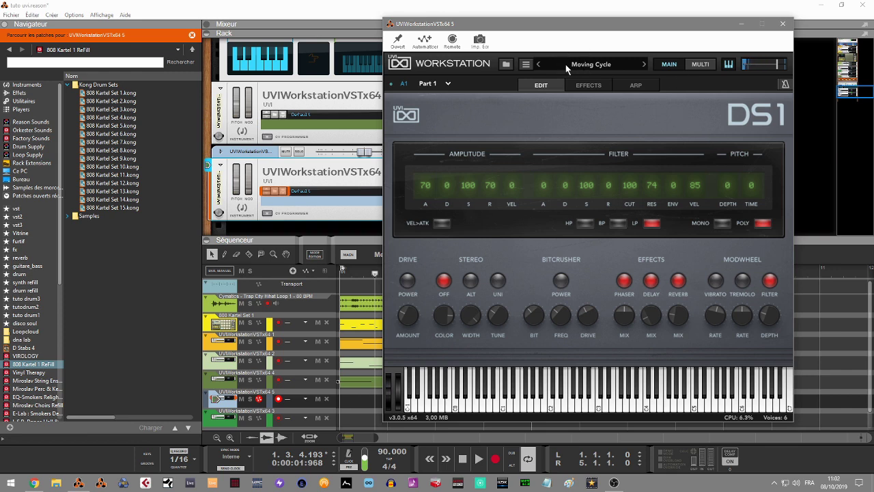
# Step: Load the BeautHybrid patch from the Bells category of DS77 in the Digital Synsations soundbank
pyautogui.click(506, 64)
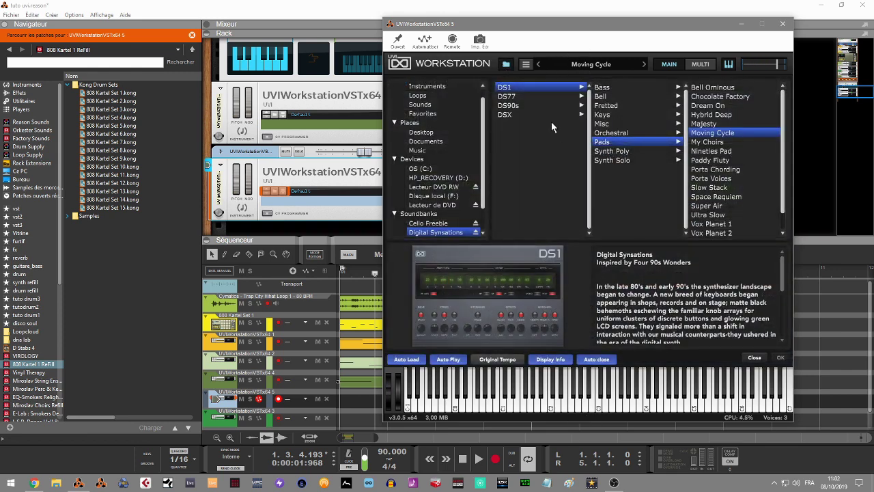
pyautogui.click(515, 97)
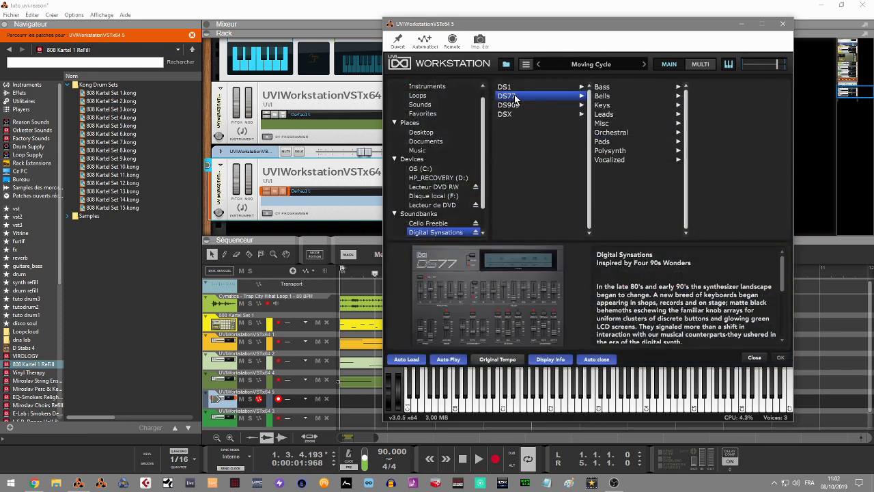
pyautogui.click(602, 96)
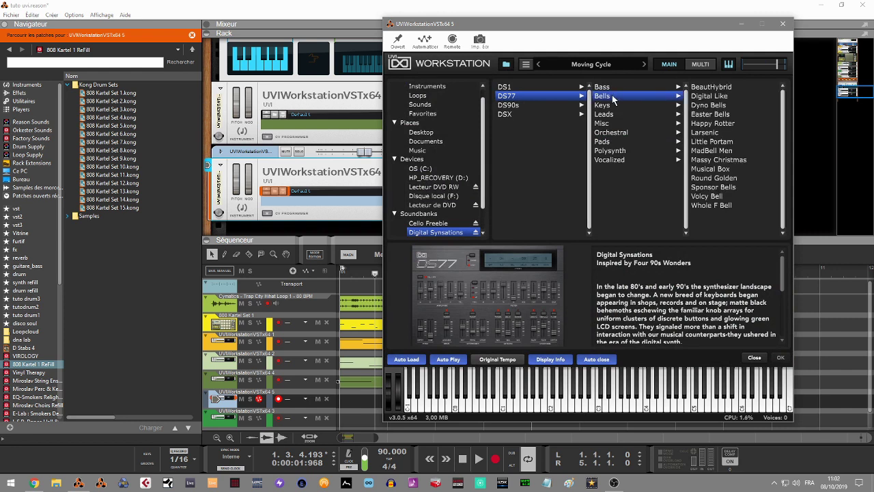
pyautogui.click(719, 89)
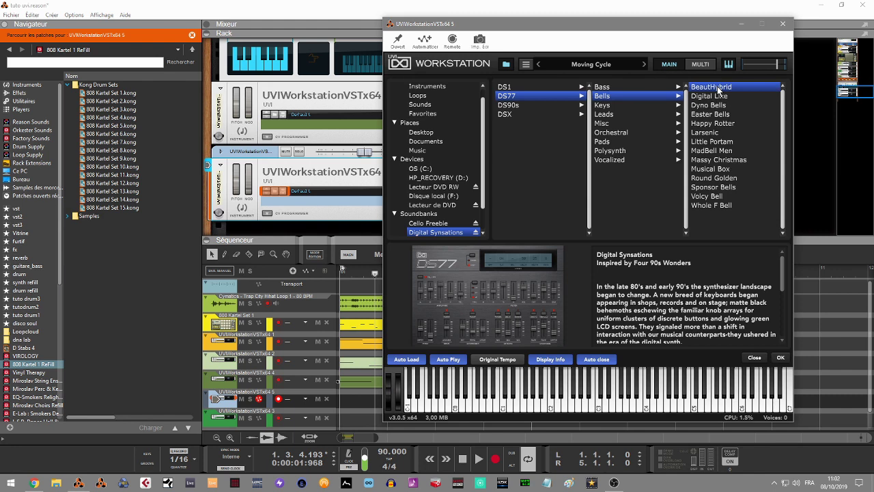
pyautogui.doubleClick(717, 88)
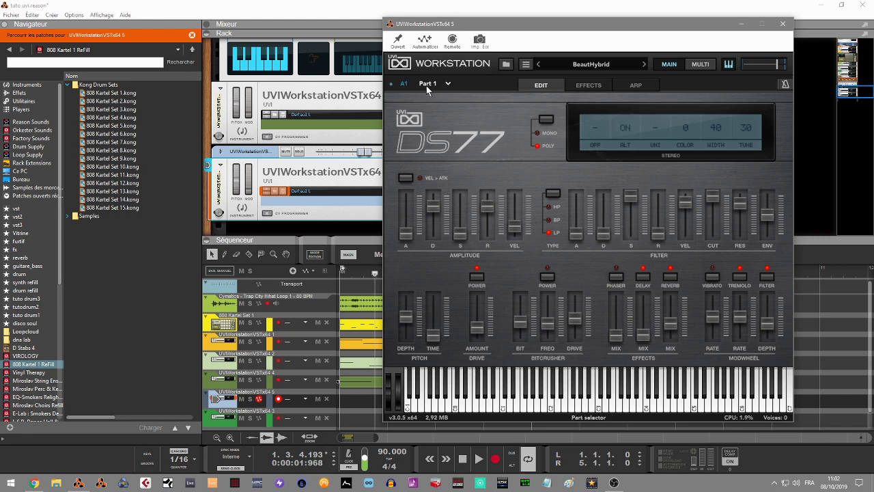
# Step: Show the multi-part mixer and assign the second, empty part to MIDI channel A1
pyautogui.click(703, 66)
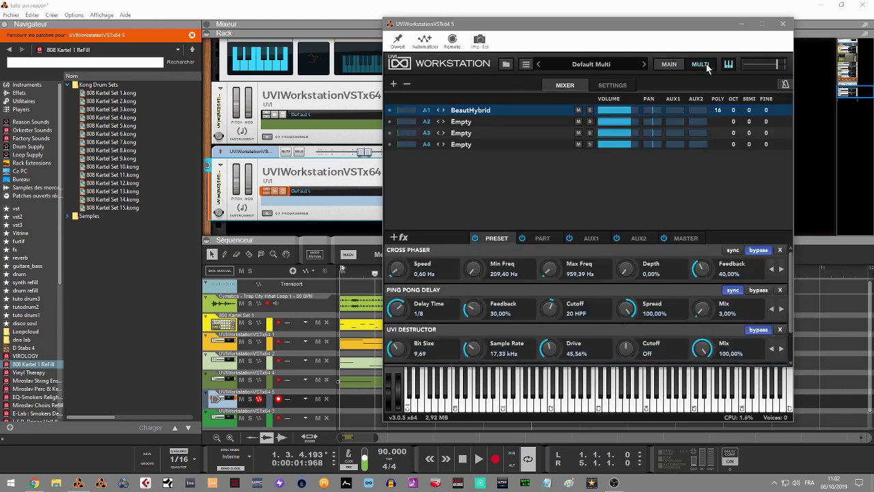
pyautogui.click(427, 124)
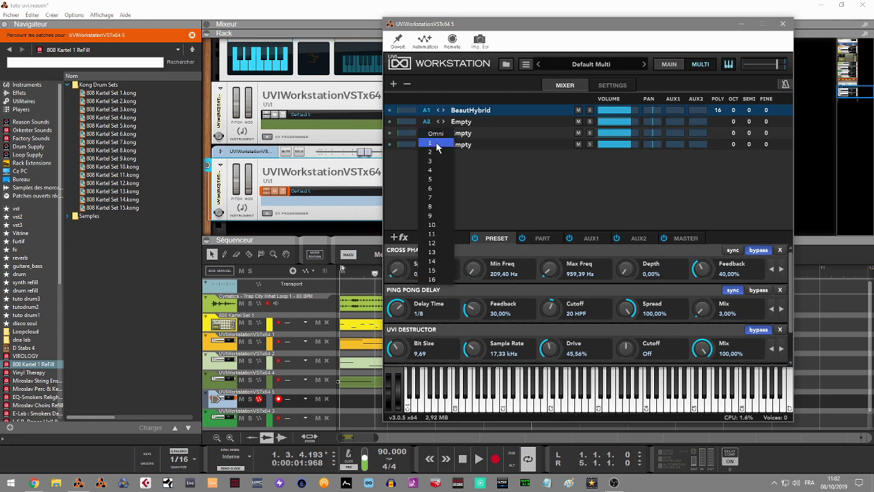
pyautogui.click(430, 142)
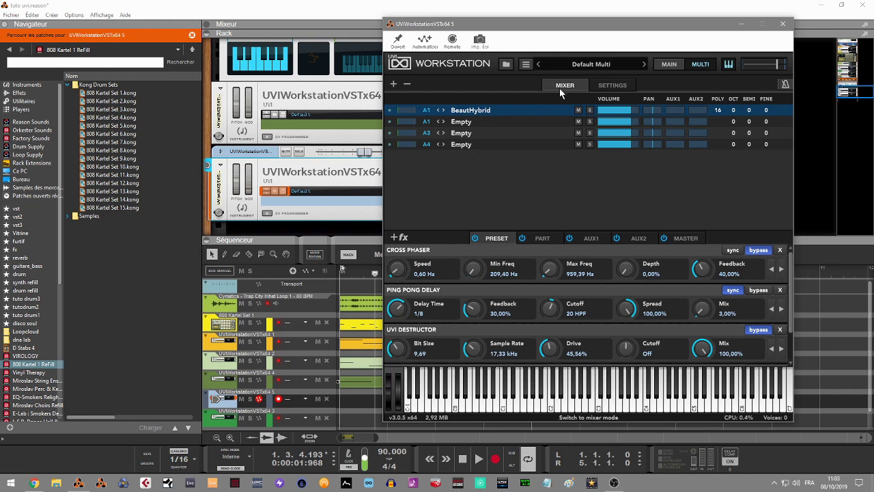
# Step: Load the Dual Clav patch from the DS90s Keys category into the second part
pyautogui.click(476, 122)
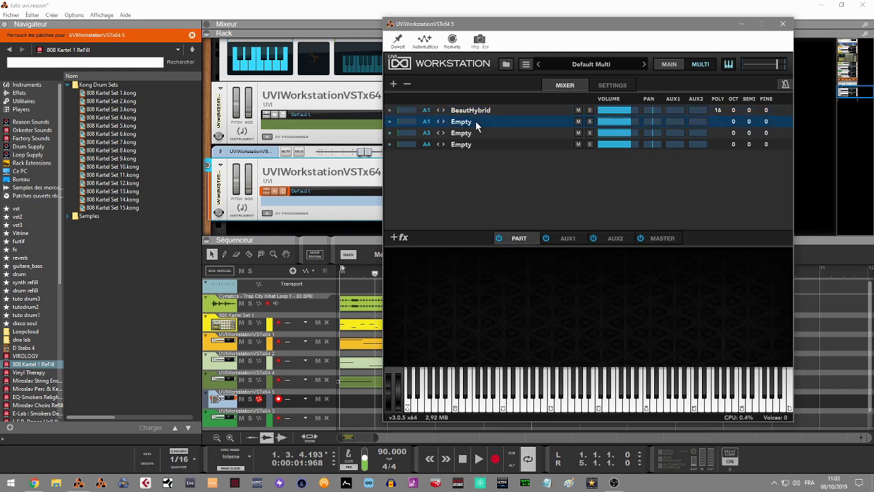
pyautogui.doubleClick(476, 123)
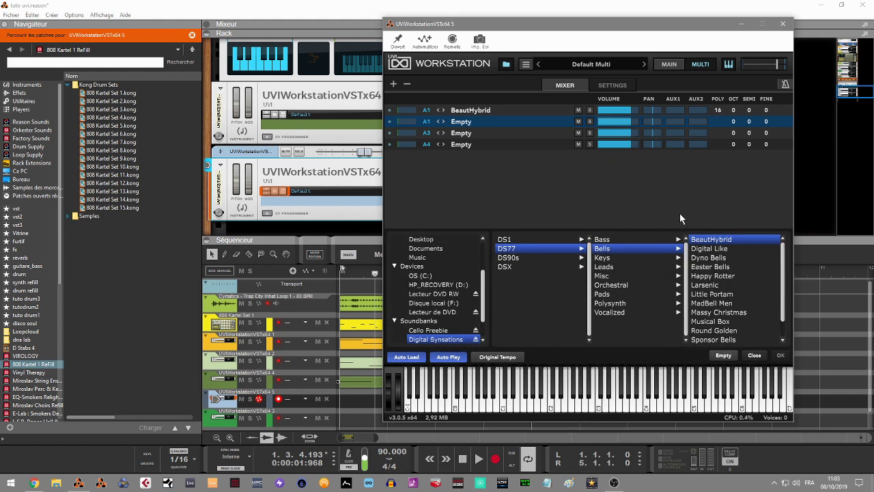
pyautogui.click(509, 257)
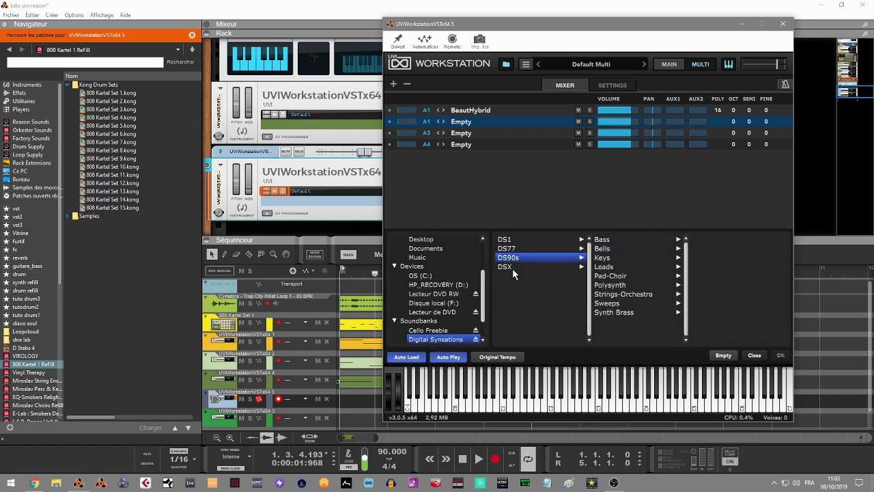
pyautogui.click(596, 258)
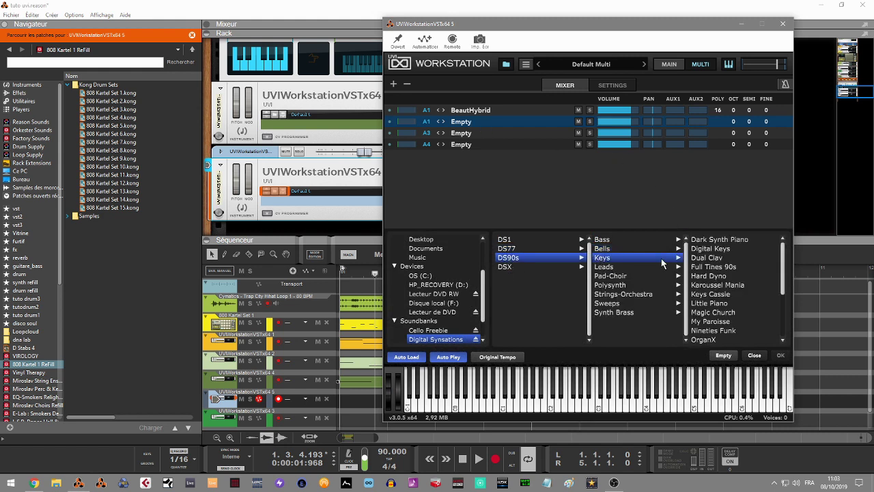
pyautogui.click(697, 257)
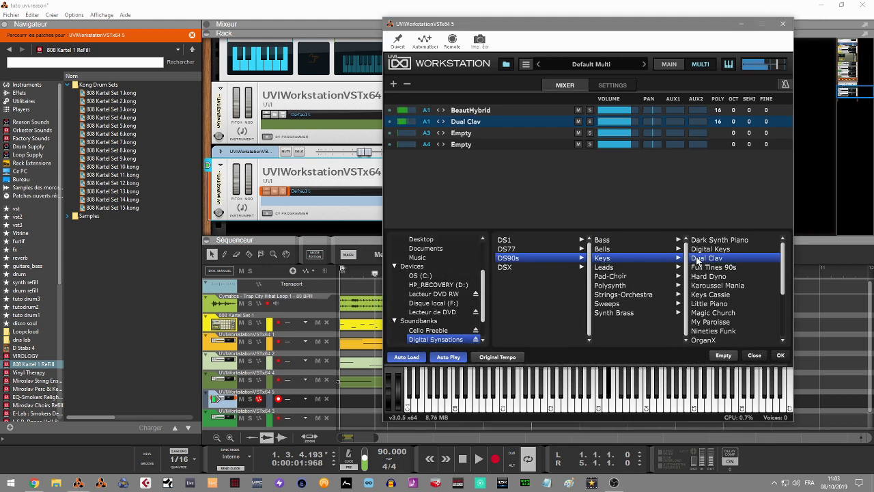
# Step: Replace the second part's patch with Karoussel Mania and lower BeautHybrid's volume to balance the two layers
pyautogui.moveTo(613, 110)
pyautogui.mouseDown()
pyautogui.moveTo(631, 110)
pyautogui.moveTo(618, 110)
pyautogui.mouseUp()
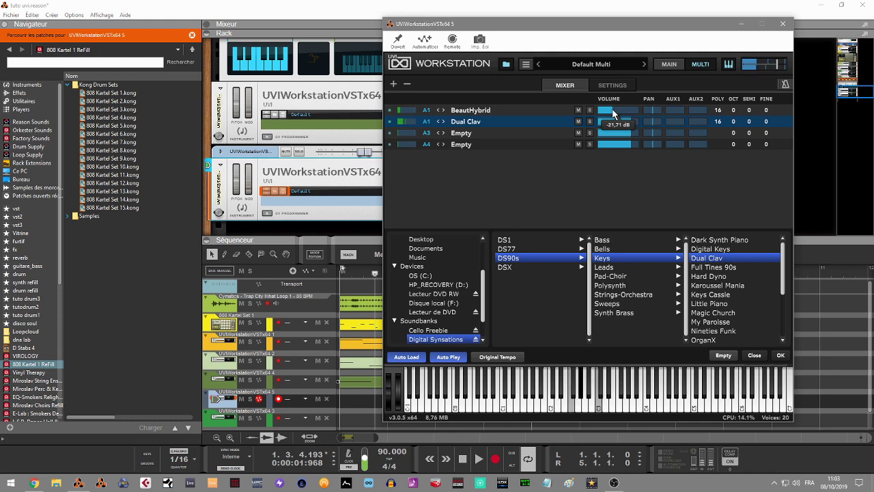
pyautogui.click(707, 286)
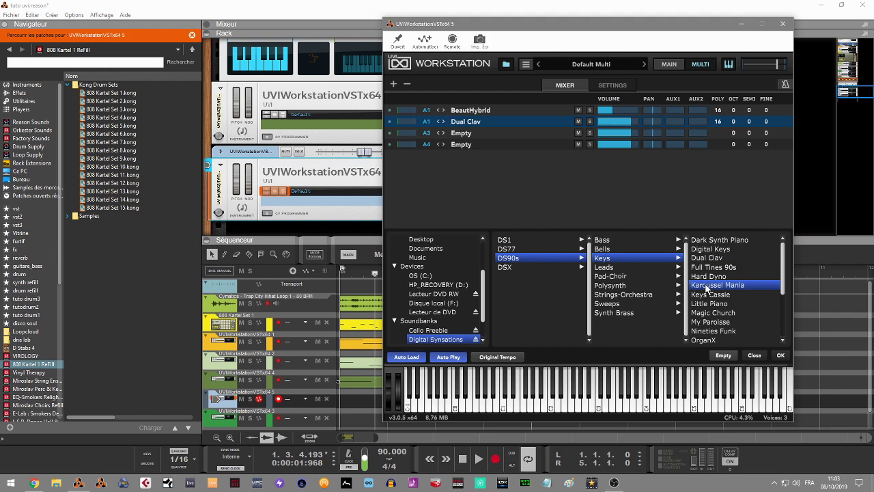
pyautogui.doubleClick(706, 286)
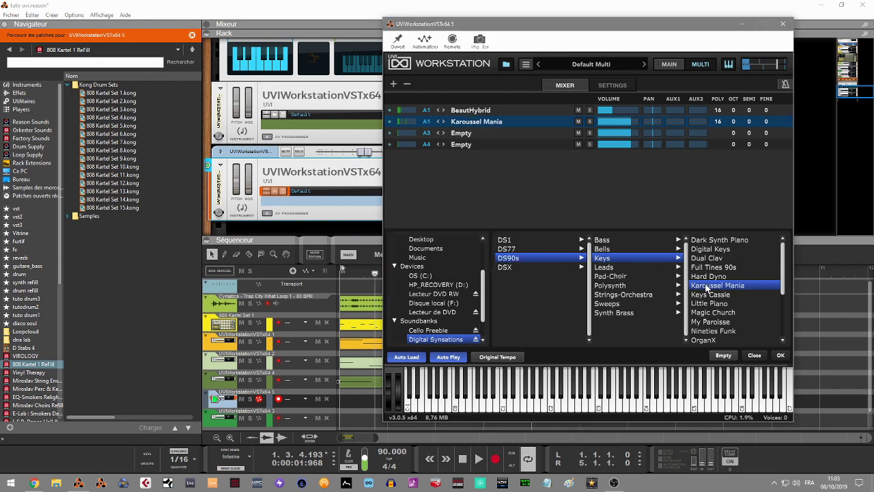
pyautogui.moveTo(611, 108); pyautogui.dragTo(621, 117)
# Step: Review the parts' key range, velocity, keyswitch, streaming and output settings, and return to the mixer
pyautogui.moveTo(676, 118)
pyautogui.click(612, 85)
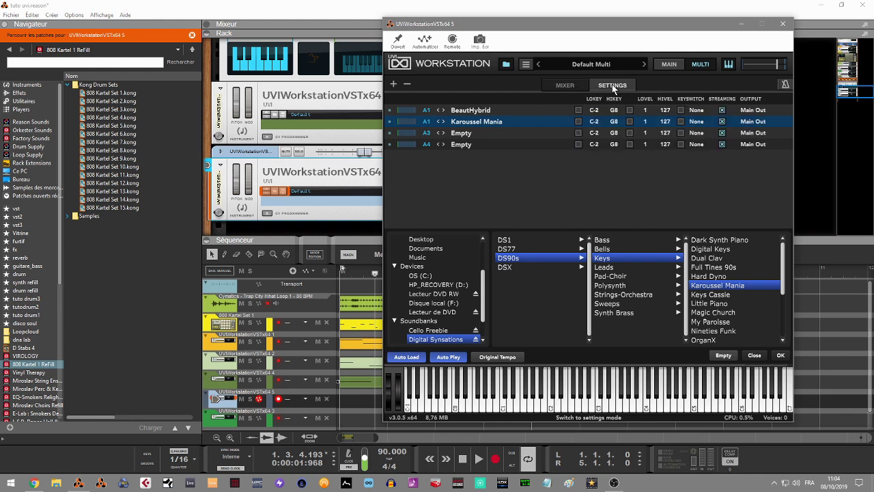
pyautogui.click(577, 88)
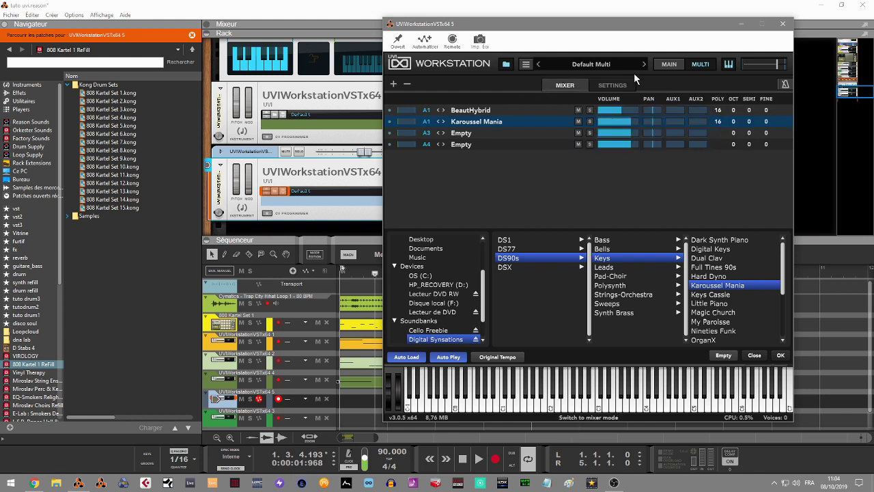
# Step: Return to the single-part view and display the BeautHybrid part's DS77 edit page
pyautogui.click(668, 66)
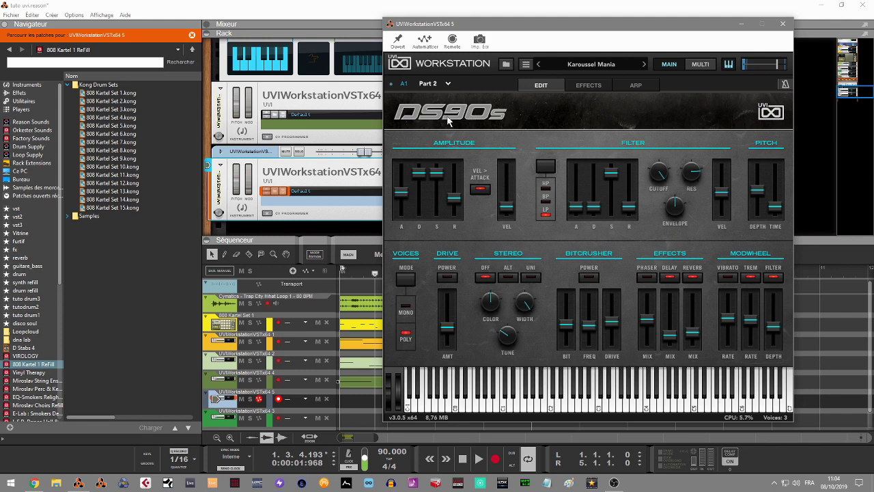
pyautogui.click(448, 83)
pyautogui.click(455, 96)
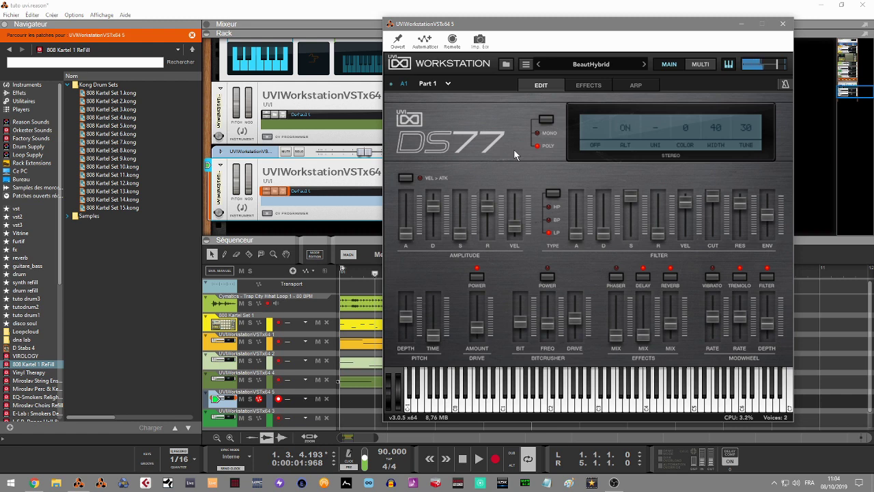
# Step: Select Part 2, Karoussel Mania, and lower its filter cutoff on the DS90s edit page
pyautogui.click(448, 83)
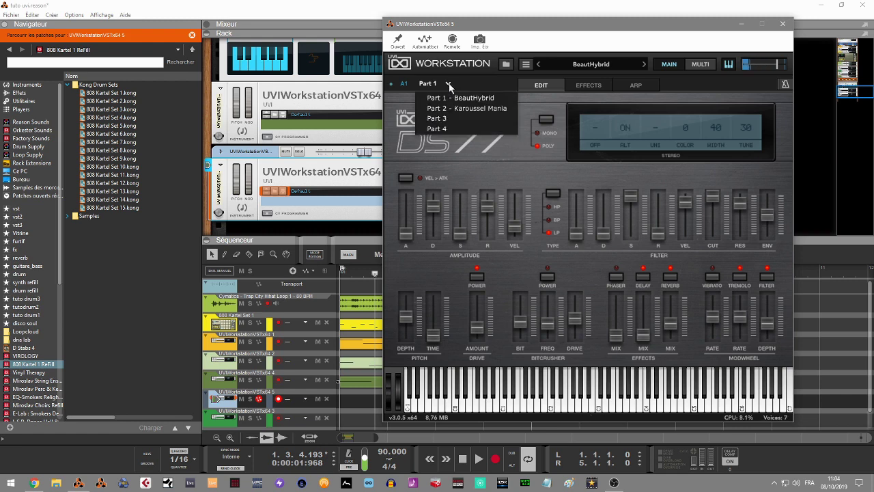
pyautogui.click(445, 108)
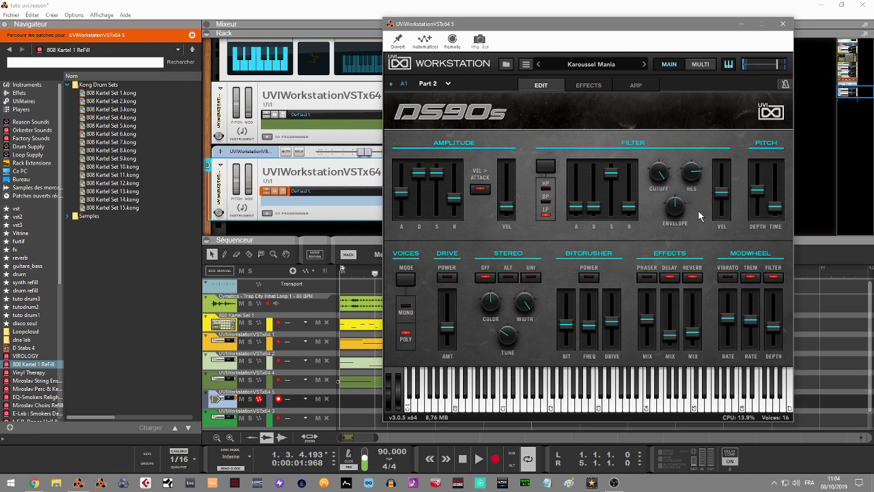
pyautogui.moveTo(657, 179); pyautogui.dragTo(650, 247)
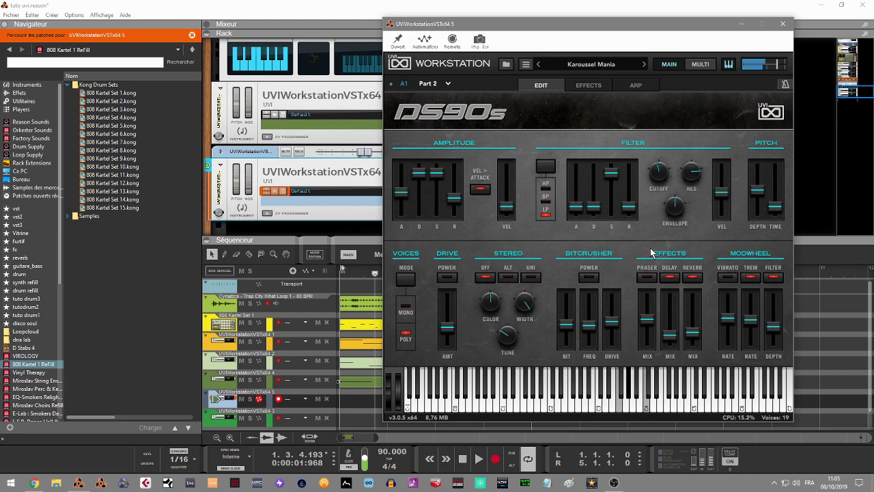
# Step: Close the Karoussel Mania instance's window and switch back to the Reason song
pyautogui.moveTo(591, 176)
pyautogui.moveTo(685, 211)
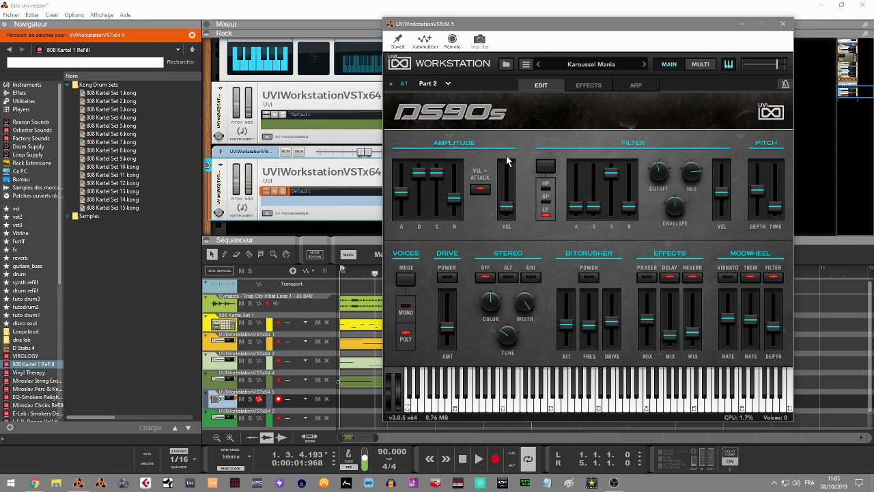
pyautogui.click(783, 23)
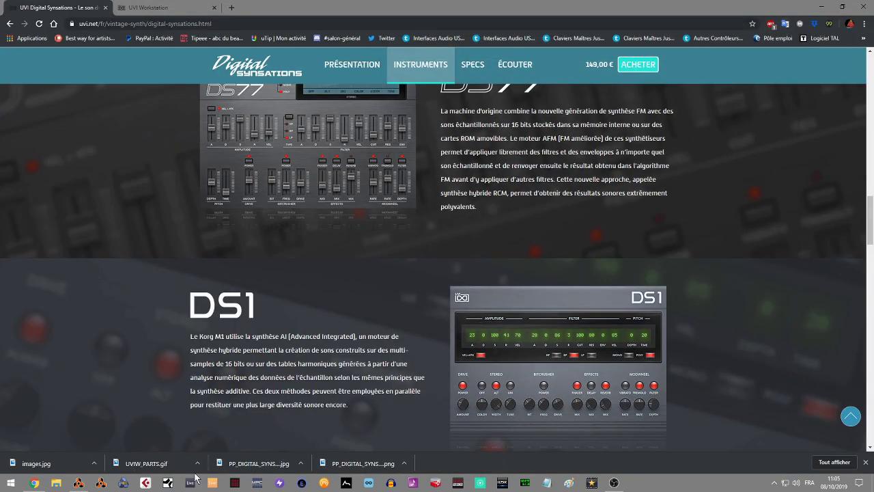
pyautogui.click(78, 482)
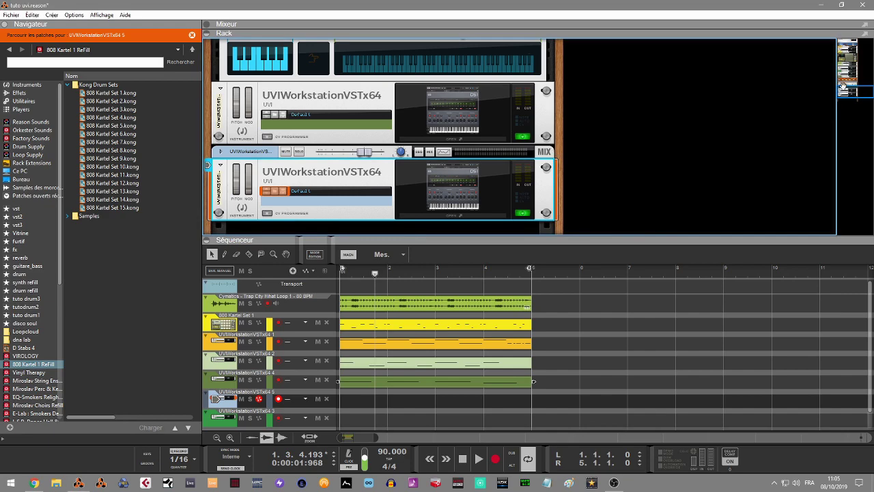
# Step: Open the first UVI Workstation instance, look through its browser's places and soundbanks, and close its window
pyautogui.moveTo(850, 91); pyautogui.dragTo(844, 44)
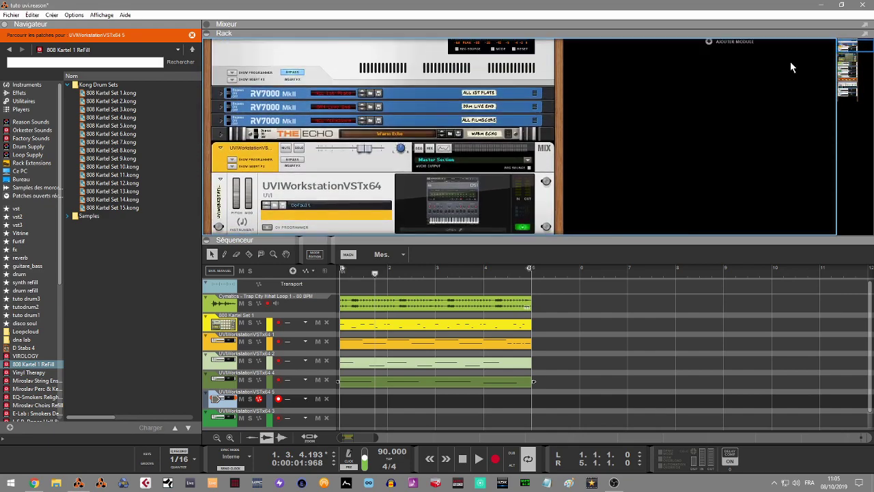
pyautogui.click(487, 193)
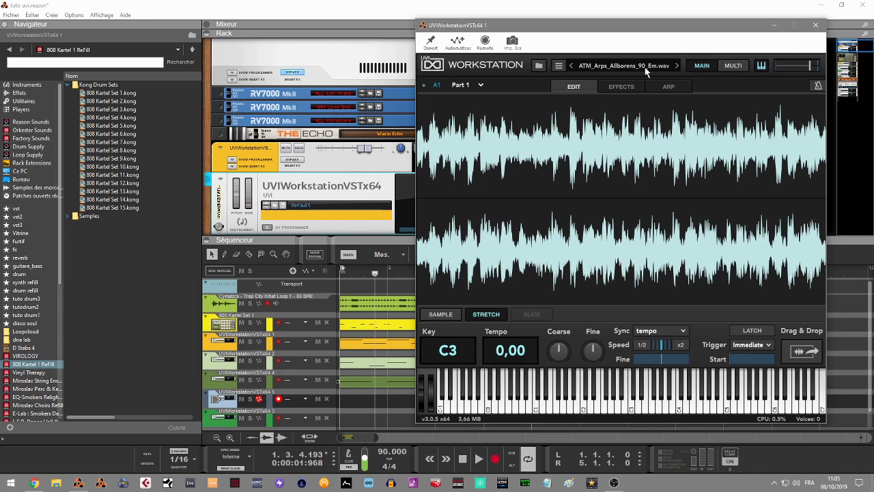
pyautogui.click(559, 66)
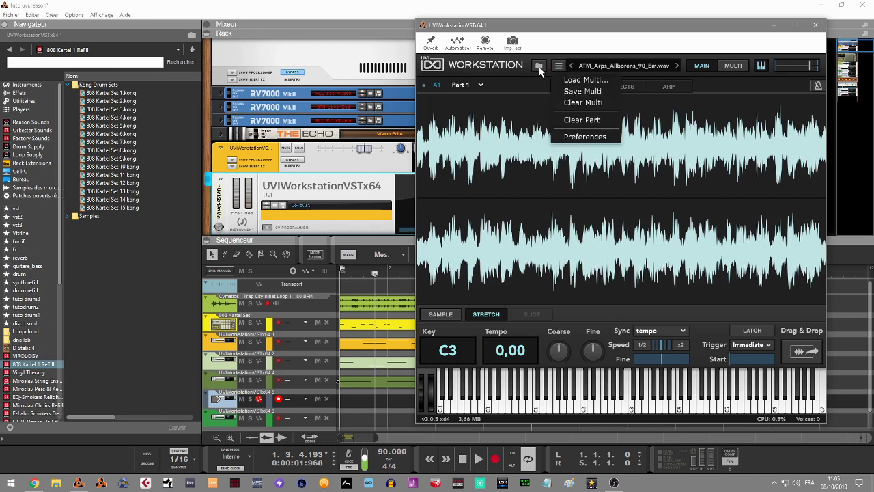
pyautogui.click(539, 67)
pyautogui.click(539, 66)
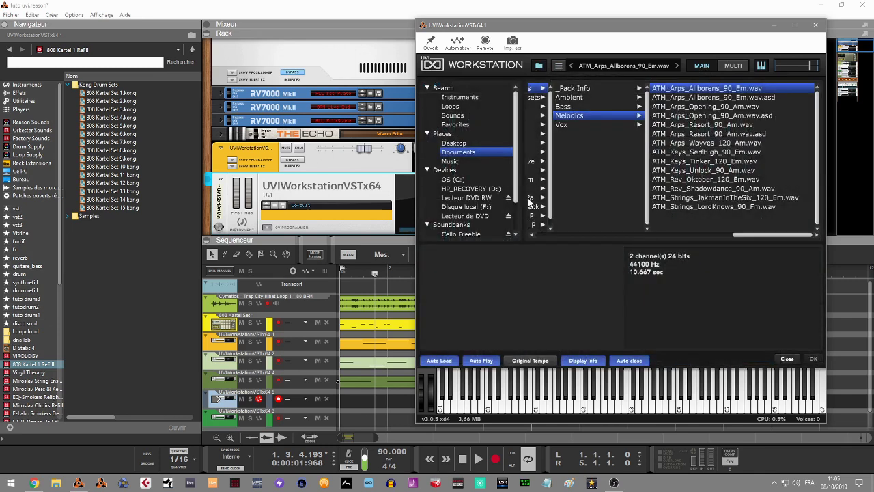
pyautogui.scroll(-3, 512, 189)
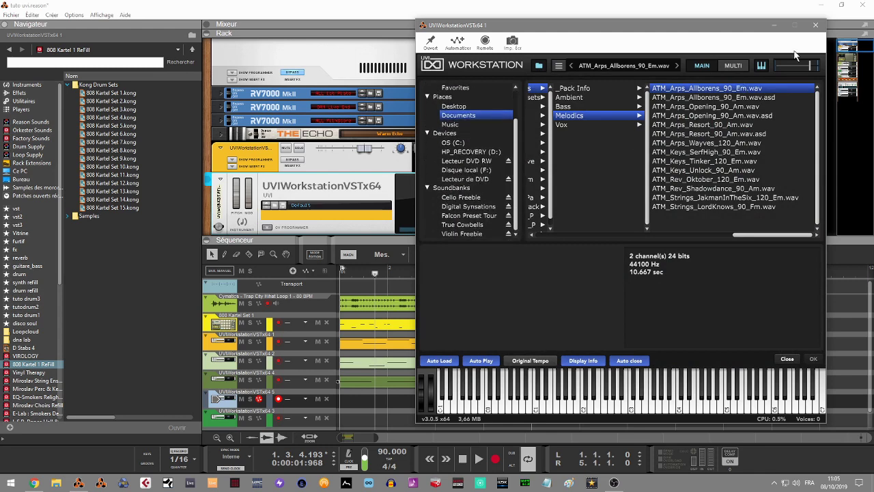
pyautogui.click(815, 26)
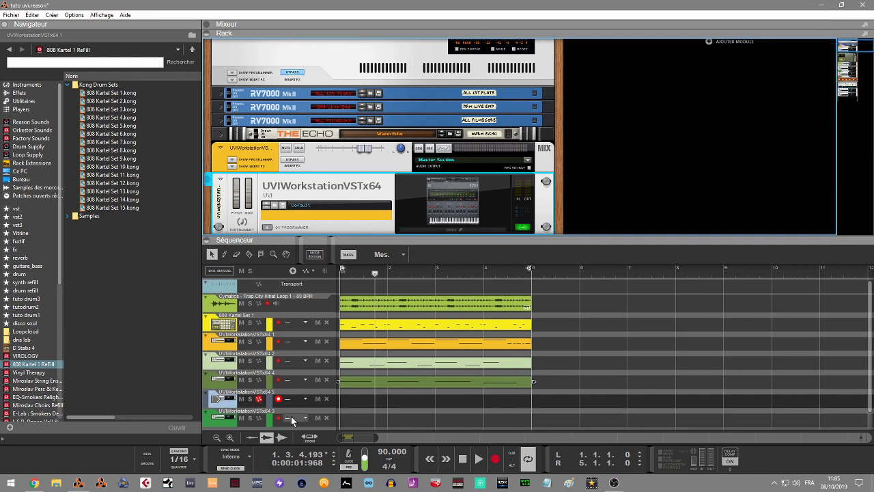
# Step: Select the UVIWorkstationVSTx64 3 track, inspect its device in the rack and briefly play the song
pyautogui.click(233, 423)
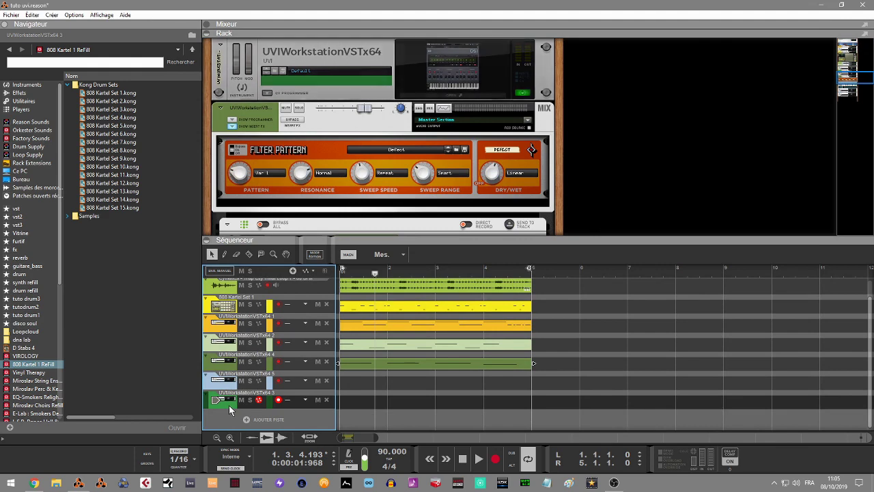
pyautogui.moveTo(862, 75); pyautogui.dragTo(851, 97)
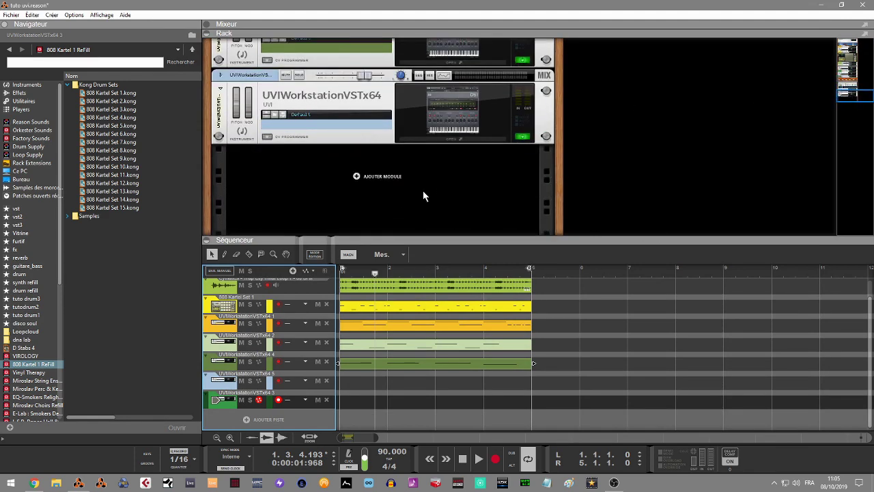
pyautogui.click(226, 402)
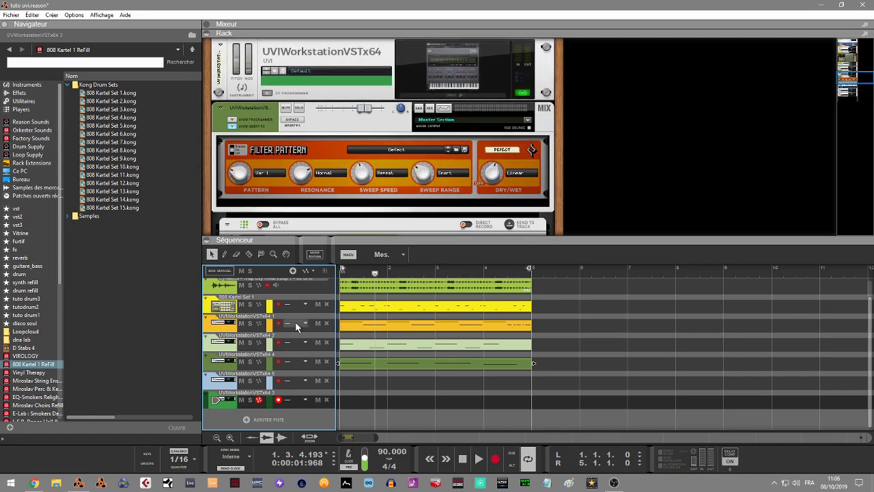
pyautogui.click(444, 94)
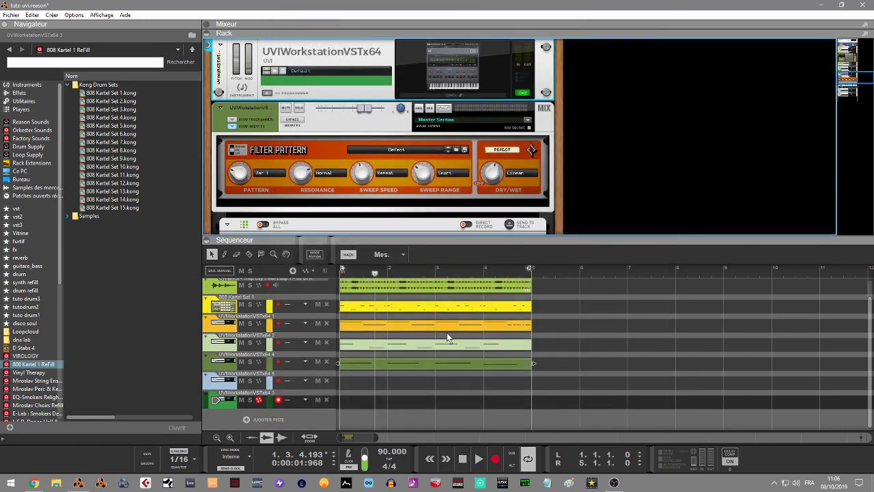
pyautogui.press('space')
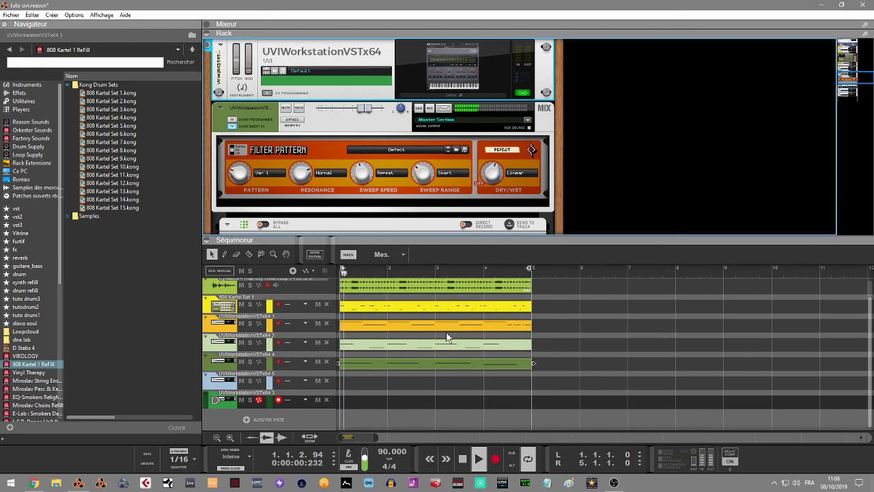
pyautogui.press('space')
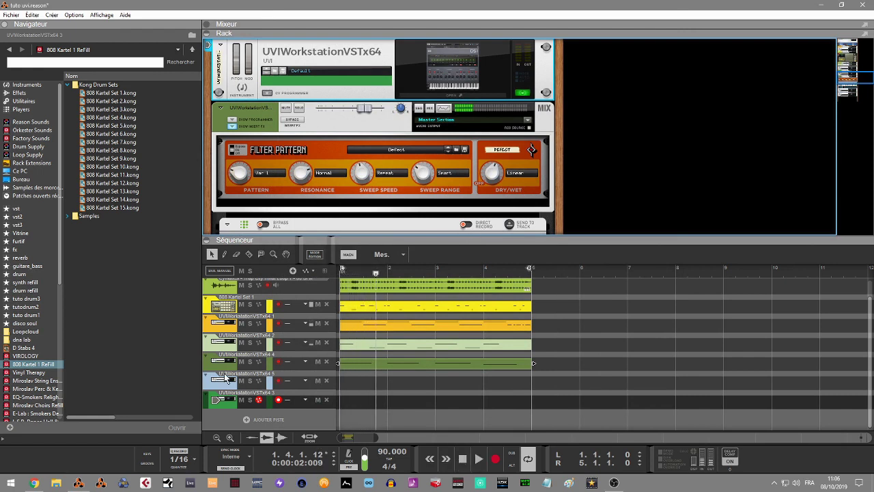
# Step: Delete the UVIWorkstationVSTx64 3 track together with its device
pyautogui.click(216, 404)
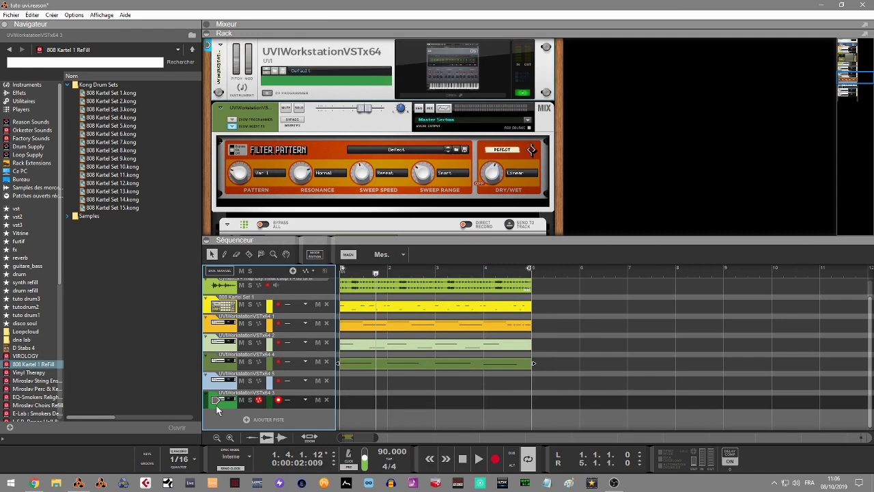
pyautogui.press('Delete')
pyautogui.press('Return')
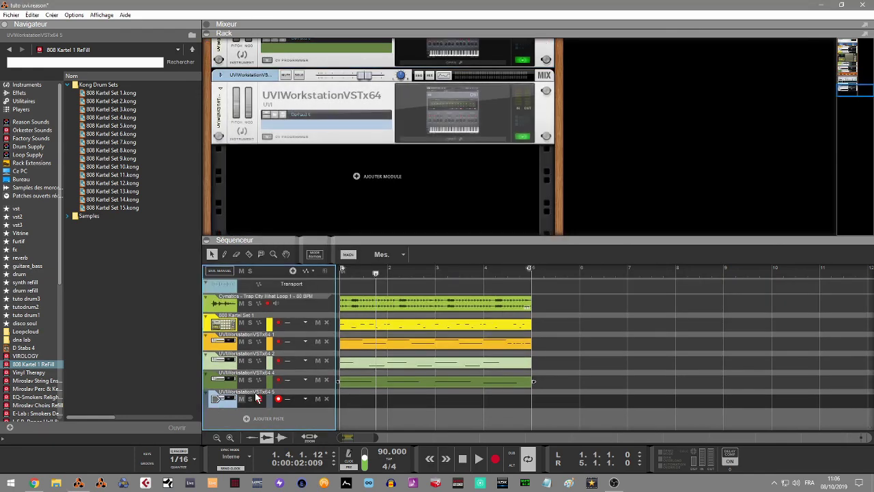
# Step: Reopen the UVIWorkstationVSTx64 5 instance and display Part 1, BeautHybrid
pyautogui.click(223, 403)
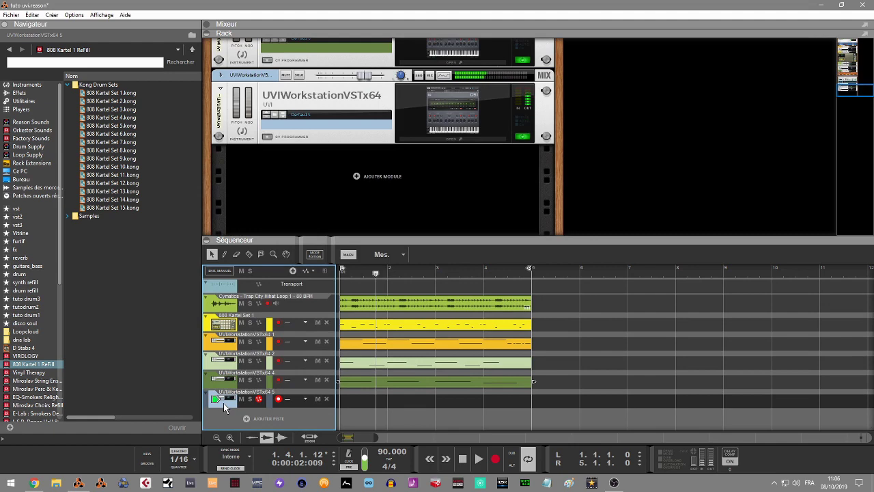
pyautogui.click(448, 139)
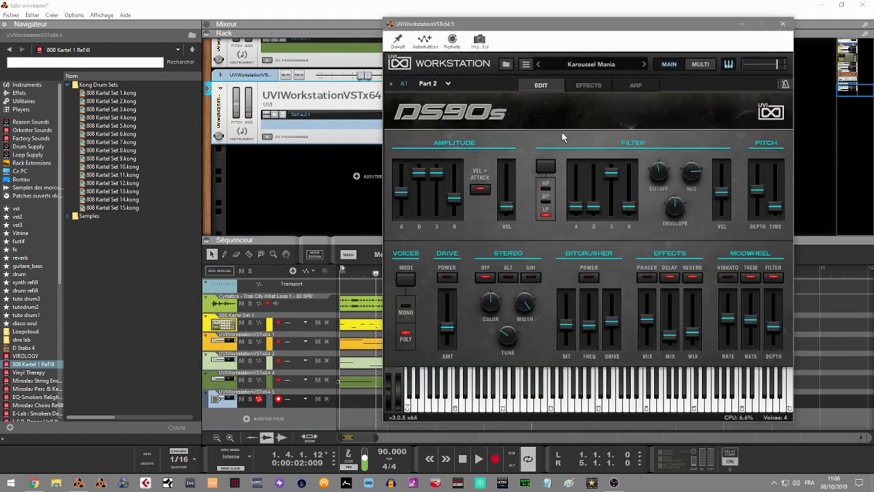
pyautogui.click(440, 84)
pyautogui.click(457, 98)
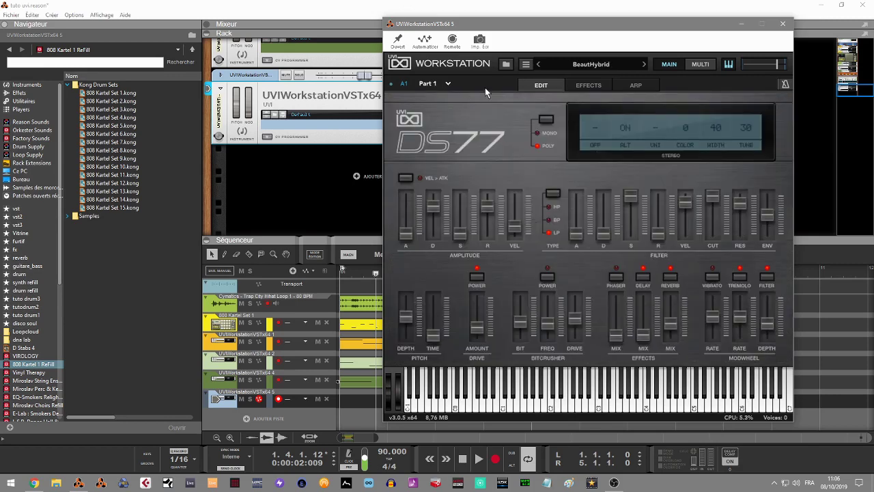
# Step: Load Cello_Pizzicato - Dry.M5p from the Cello Freebie soundbank into Part 1
pyautogui.click(505, 63)
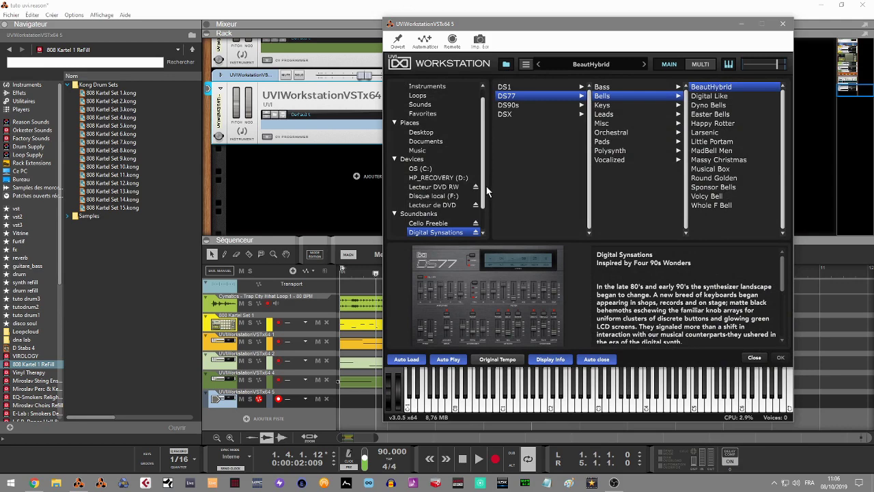
pyautogui.scroll(-3, 484, 191)
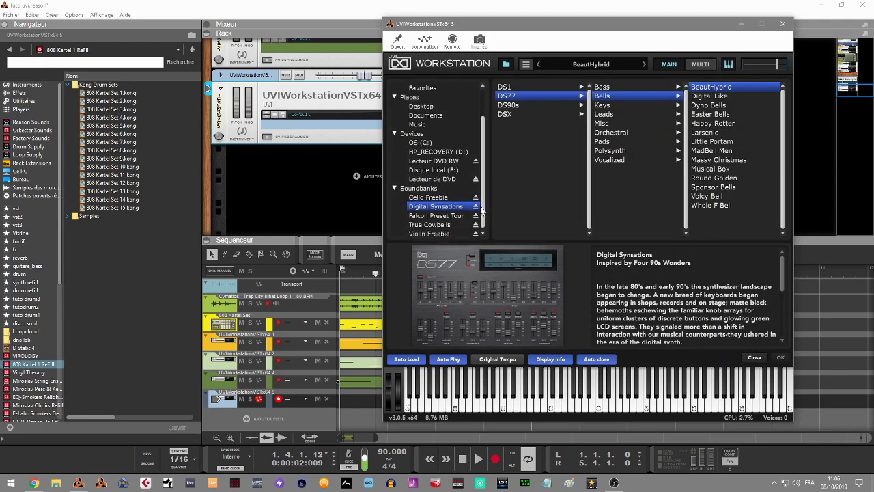
pyautogui.click(426, 196)
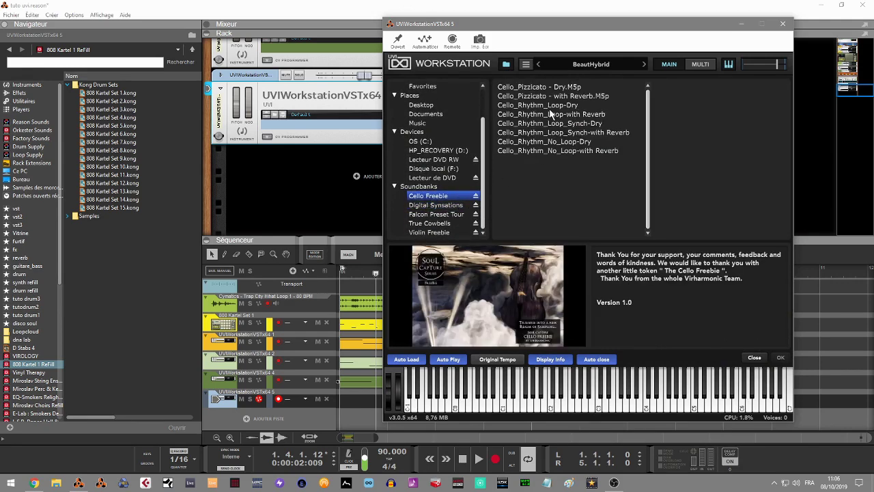
pyautogui.click(541, 87)
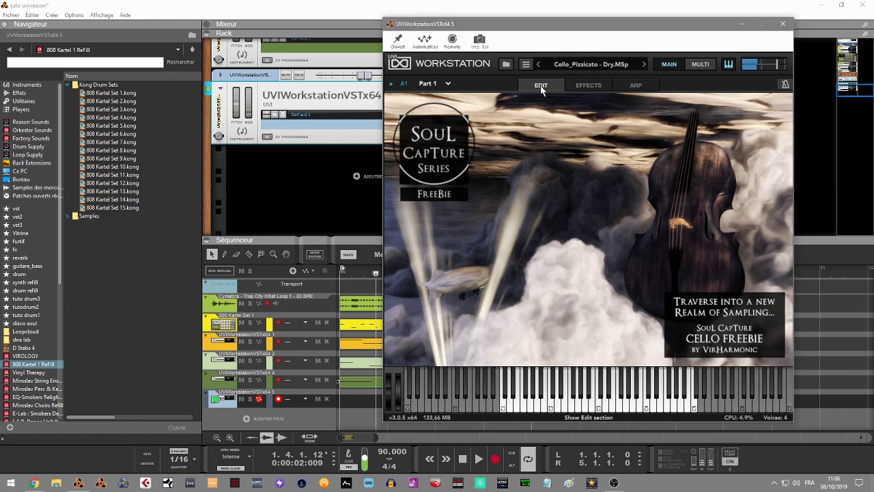
# Step: In the multi mixer, set the cello part's volume to 0.36 dB and replace Karoussel Mania with Keys Cassie
pyautogui.click(448, 83)
pyautogui.click(454, 108)
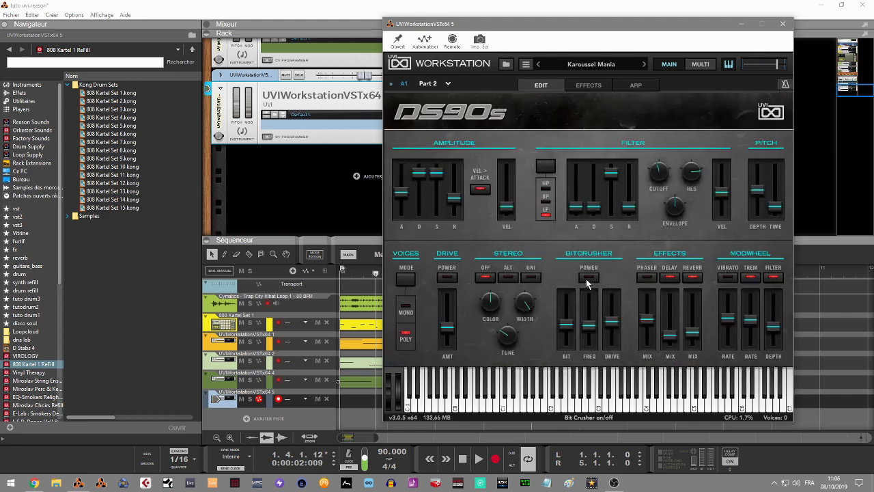
pyautogui.click(703, 64)
pyautogui.moveTo(552, 125); pyautogui.dragTo(632, 116)
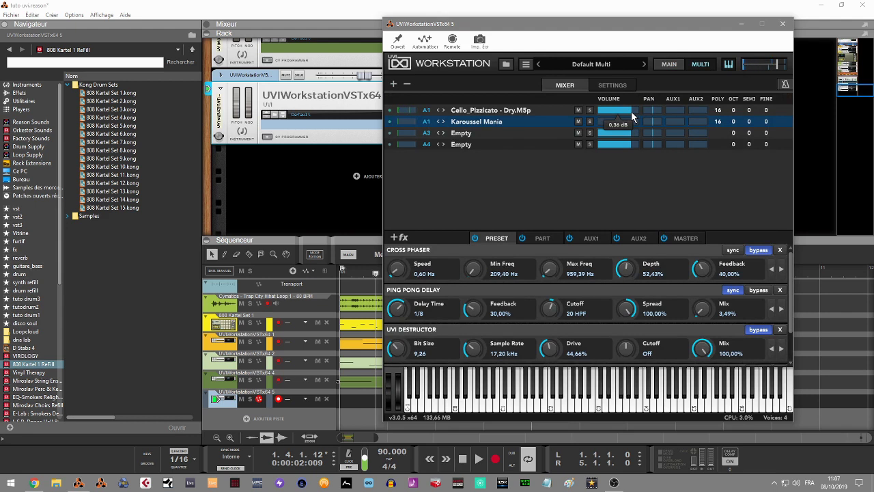
pyautogui.click(505, 65)
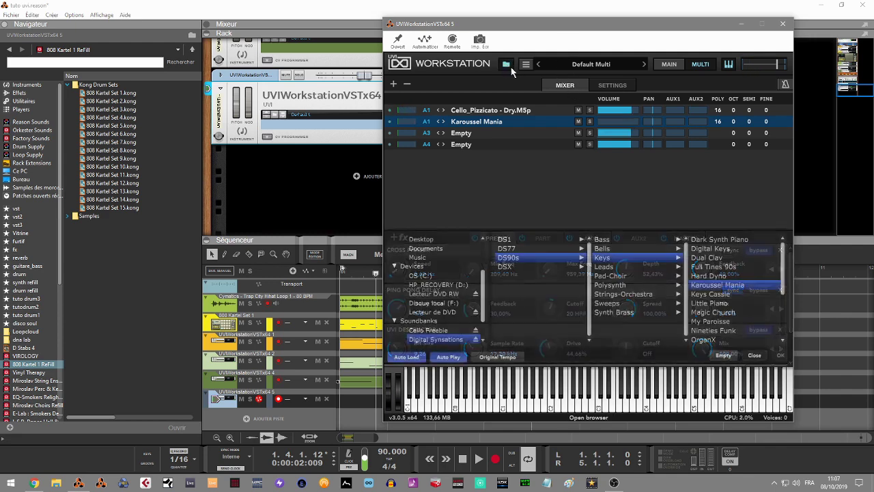
pyautogui.click(709, 294)
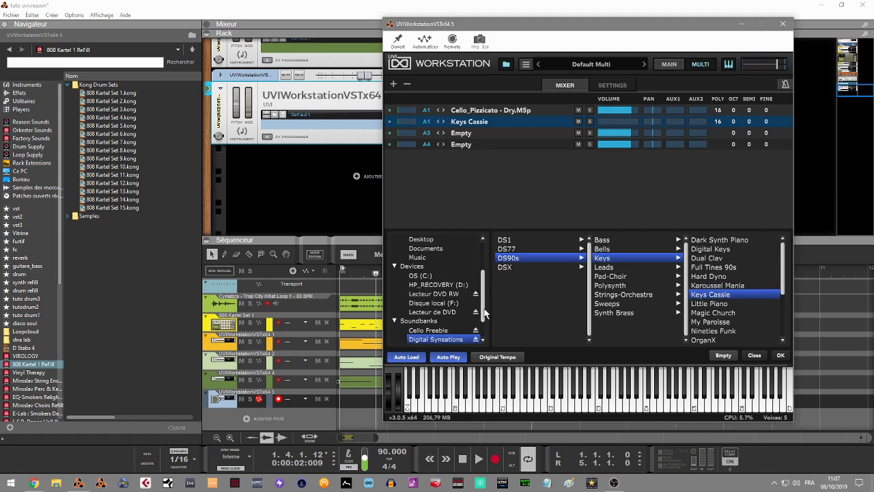
# Step: Try Violin Freebie - Pizzicato - with Reverb in the first part, then load Violin Freebie - Spiccato Rythm and display it in the single-part view
pyautogui.moveTo(485, 313); pyautogui.dragTo(485, 321)
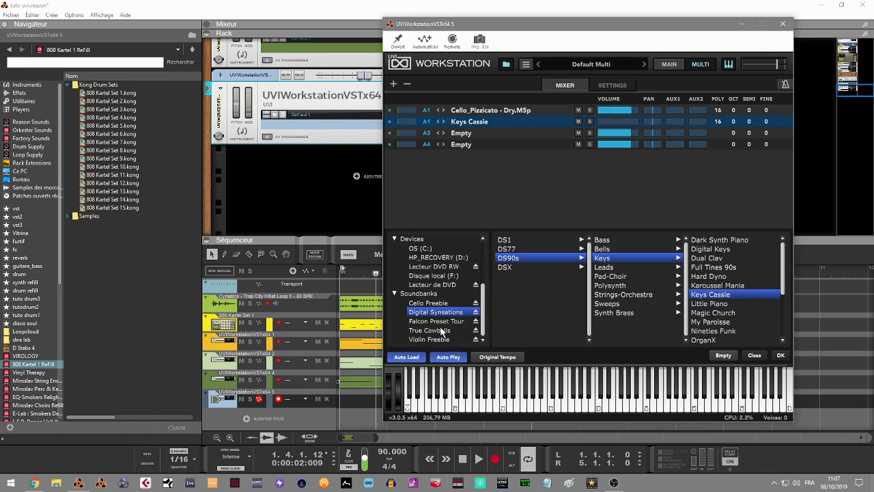
pyautogui.click(485, 111)
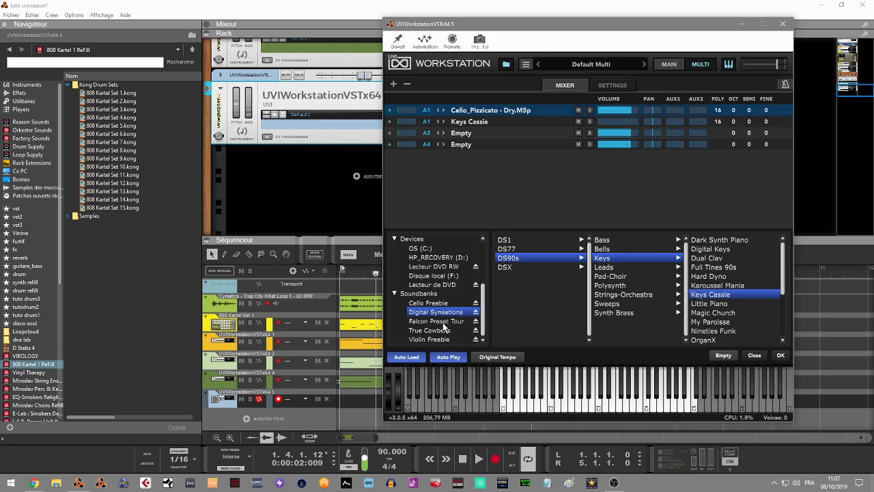
pyautogui.click(430, 303)
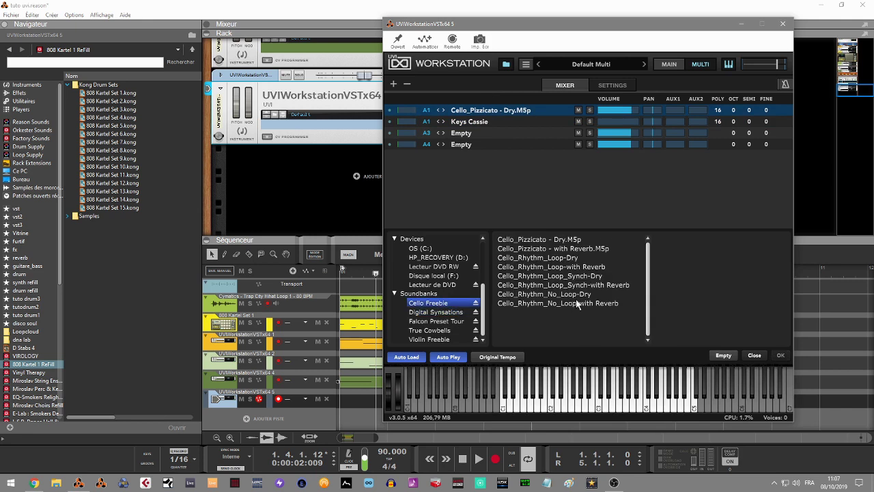
pyautogui.click(435, 340)
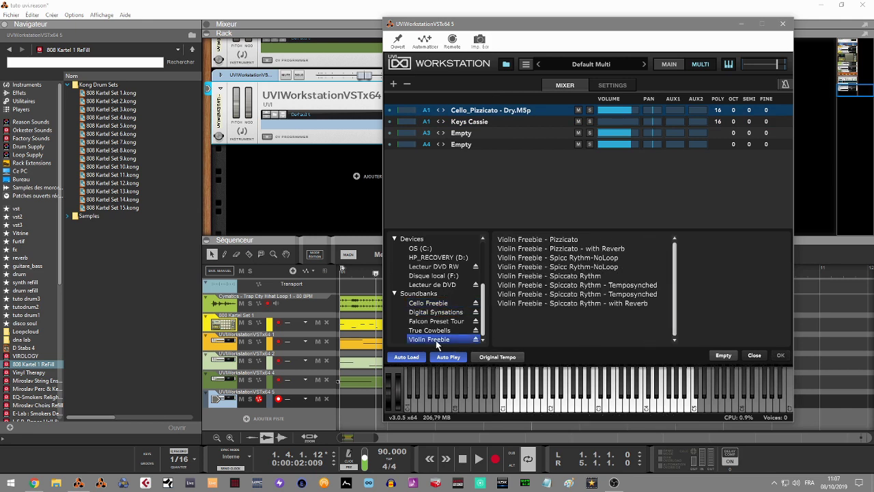
pyautogui.click(570, 250)
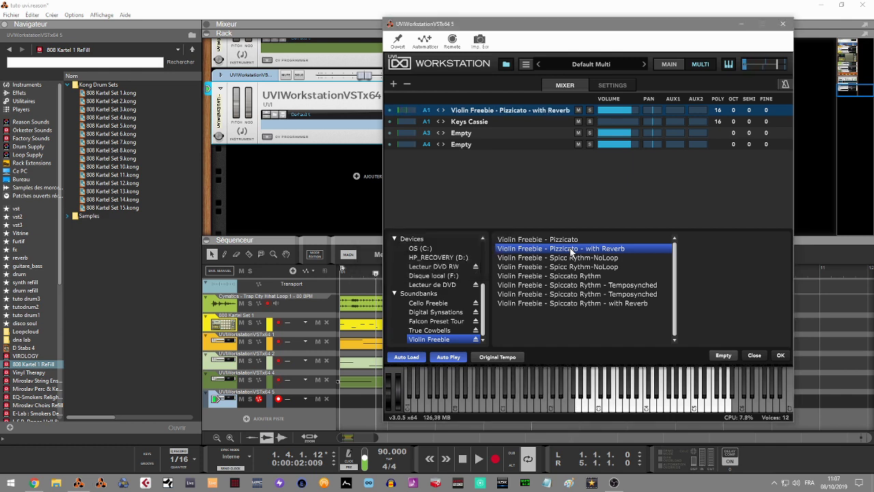
pyautogui.click(574, 277)
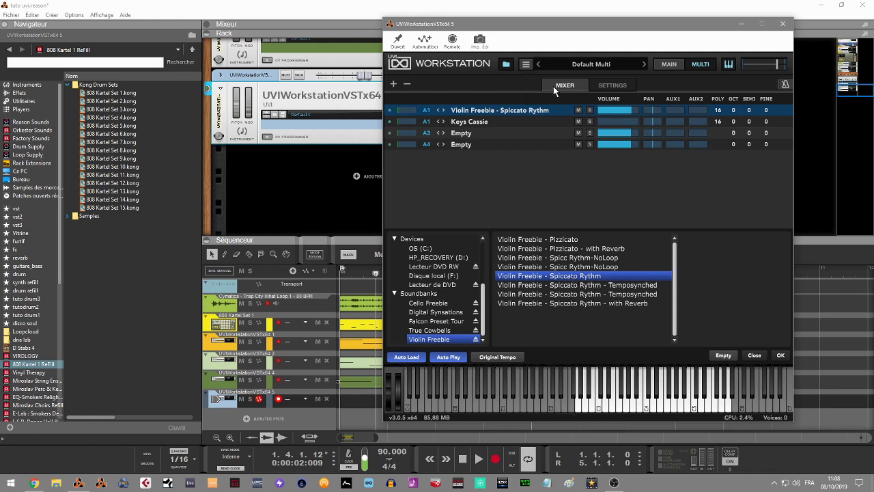
pyautogui.click(671, 64)
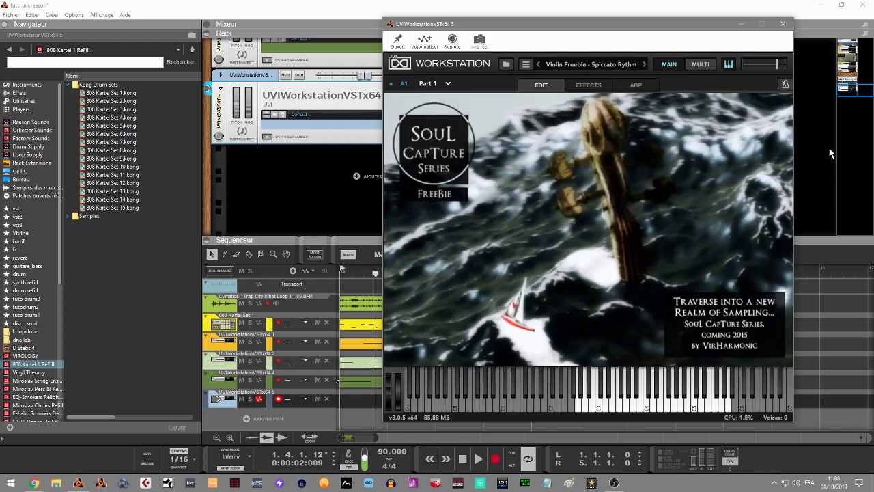
# Step: Close the UVIWorkstationVSTx64 5 window and play a short stretch of the song
pyautogui.moveTo(844, 87); pyautogui.dragTo(846, 75)
pyautogui.click(782, 24)
pyautogui.press('space')
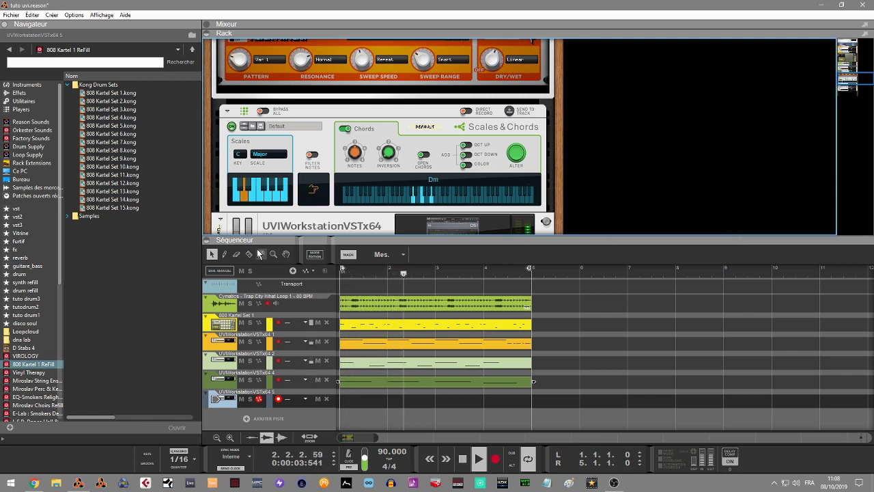
pyautogui.press('space')
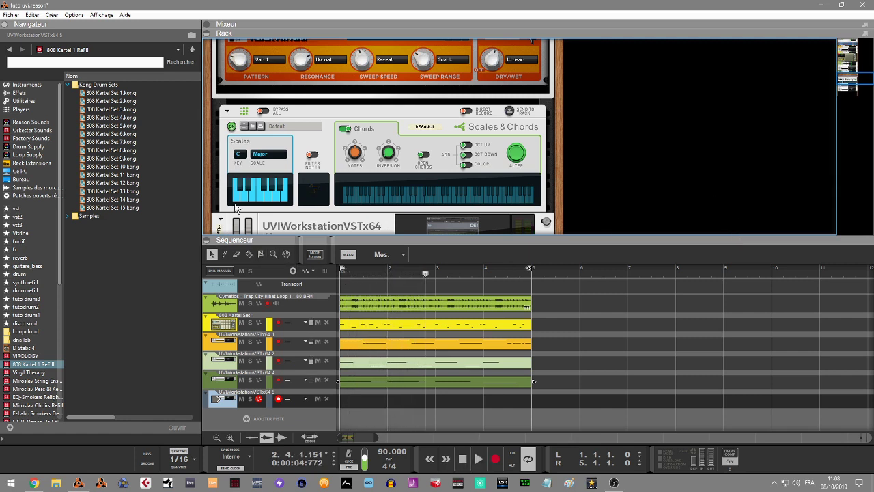
# Step: Collapse the sequencer and review the rack from the last UVI Workstation instance up to the 808 Kartel Set 1 drum machine
pyautogui.click(206, 239)
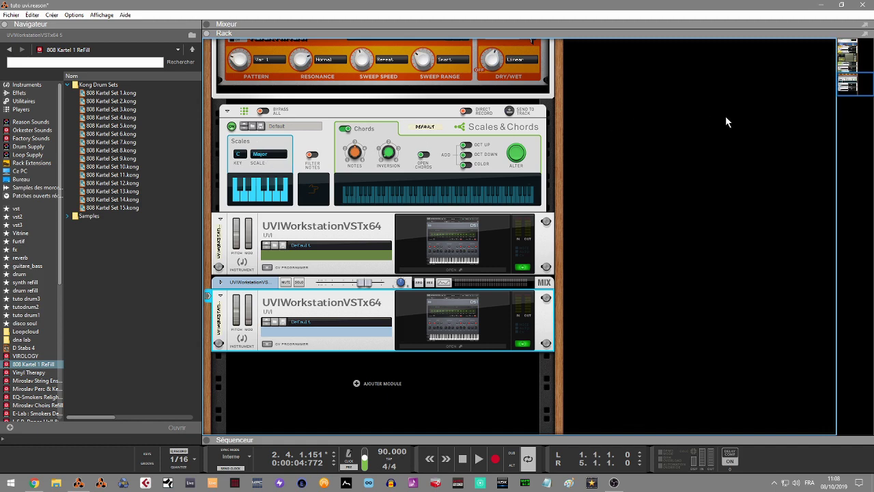
pyautogui.moveTo(844, 87); pyautogui.dragTo(862, 81)
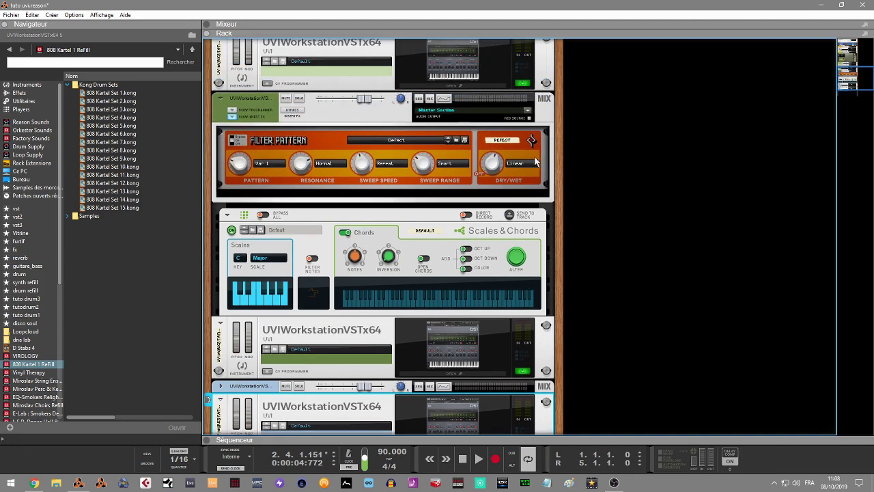
pyautogui.moveTo(847, 84); pyautogui.dragTo(843, 56)
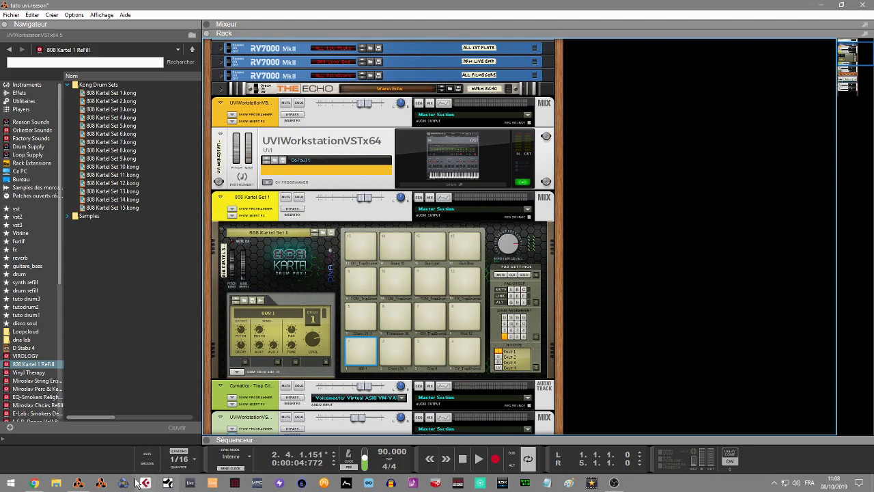
# Step: Switch to Chrome, show the beginning of the UVI Workstation page, and highlight its free player and effects/arpeggiator bullet points
pyautogui.moveTo(34, 484)
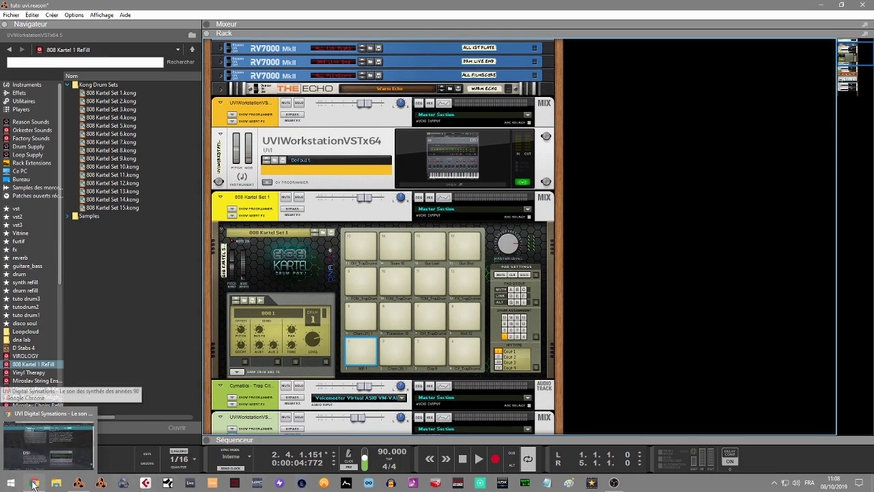
pyautogui.click(41, 437)
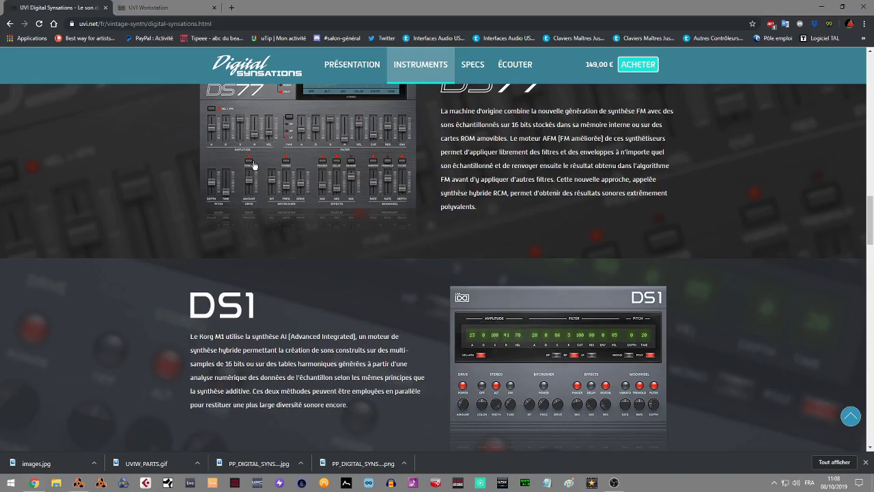
pyautogui.click(164, 8)
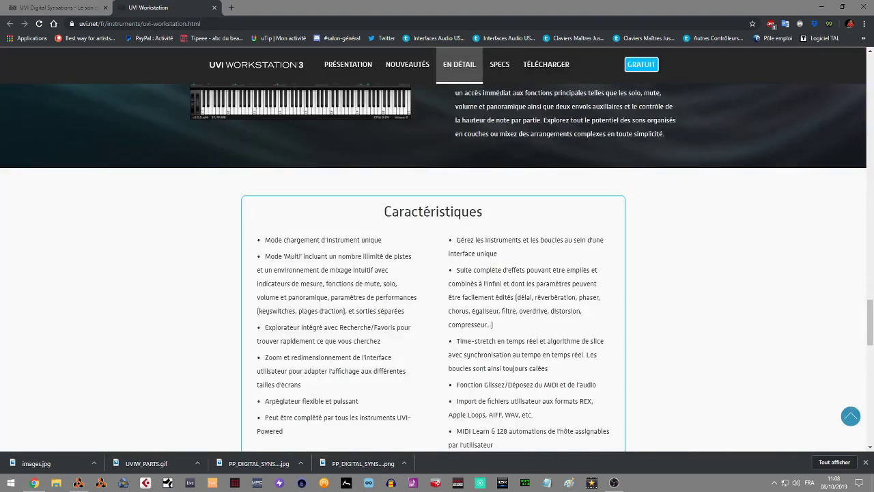
pyautogui.moveTo(870, 322); pyautogui.dragTo(868, 53)
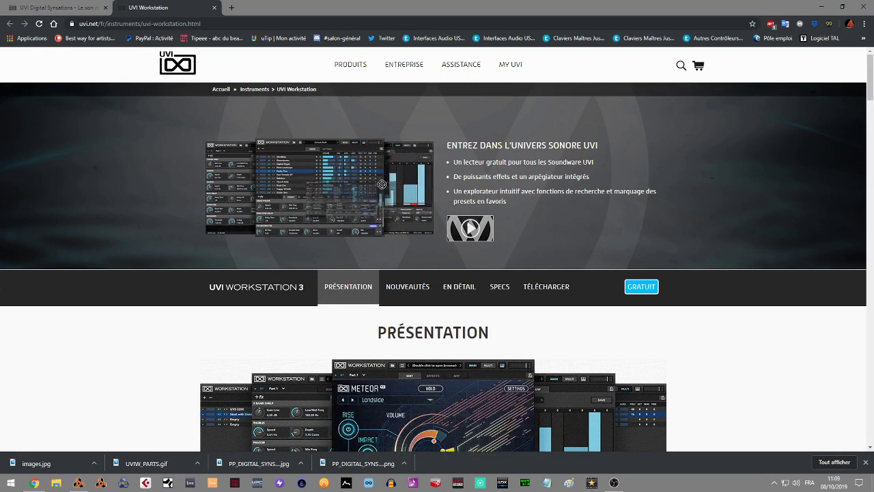
pyautogui.moveTo(396, 154); pyautogui.dragTo(307, 92)
pyautogui.moveTo(599, 145); pyautogui.dragTo(590, 180)
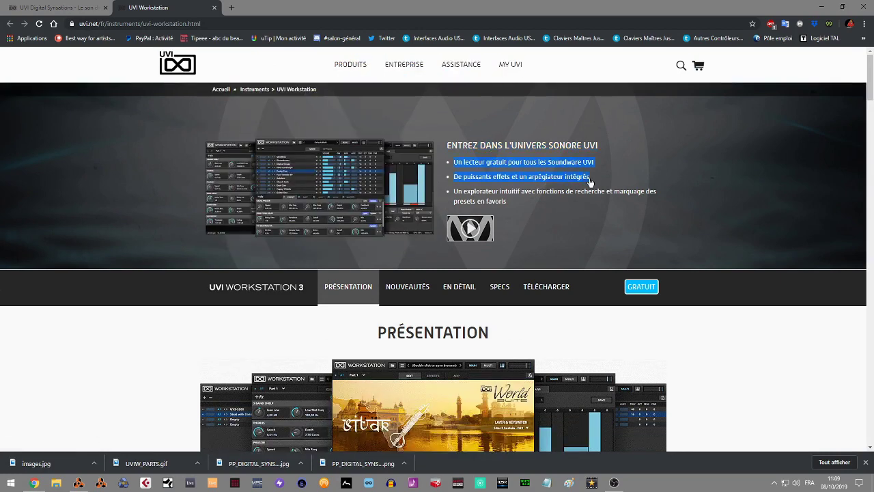
# Step: Open UVI's product overview page and look through the featured products and instruments
pyautogui.moveTo(347, 64)
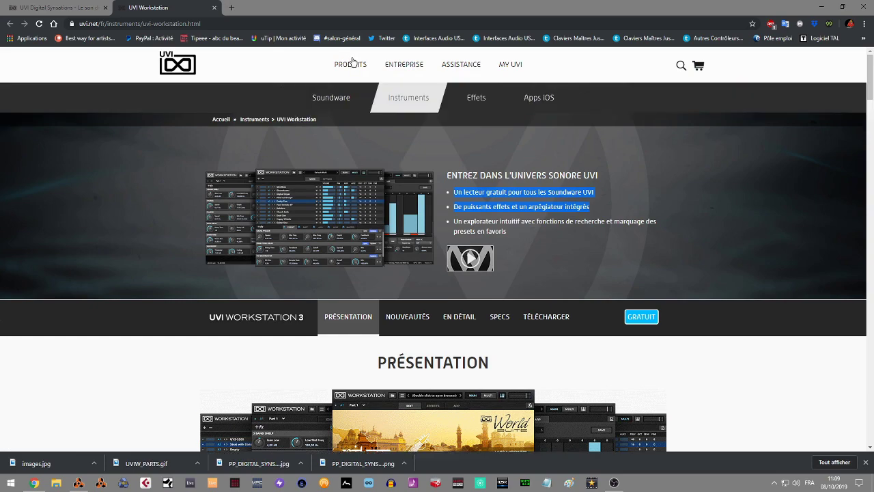
pyautogui.click(387, 104)
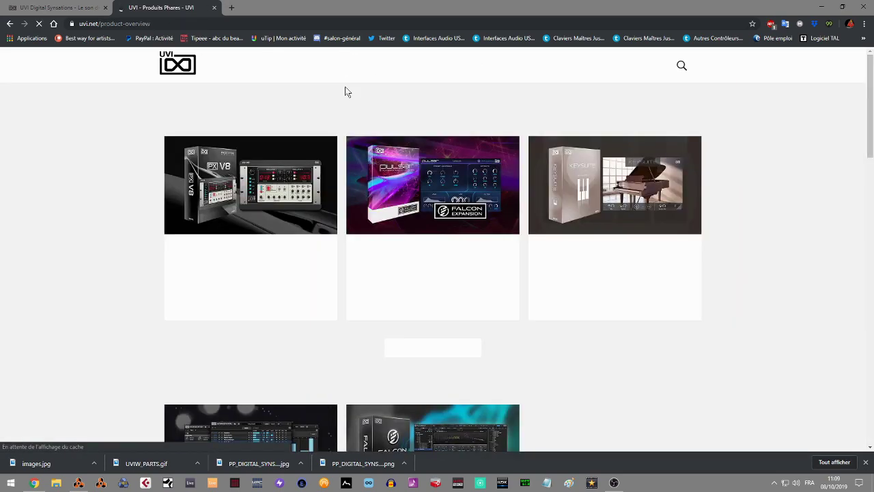
pyautogui.moveTo(868, 111); pyautogui.dragTo(869, 129)
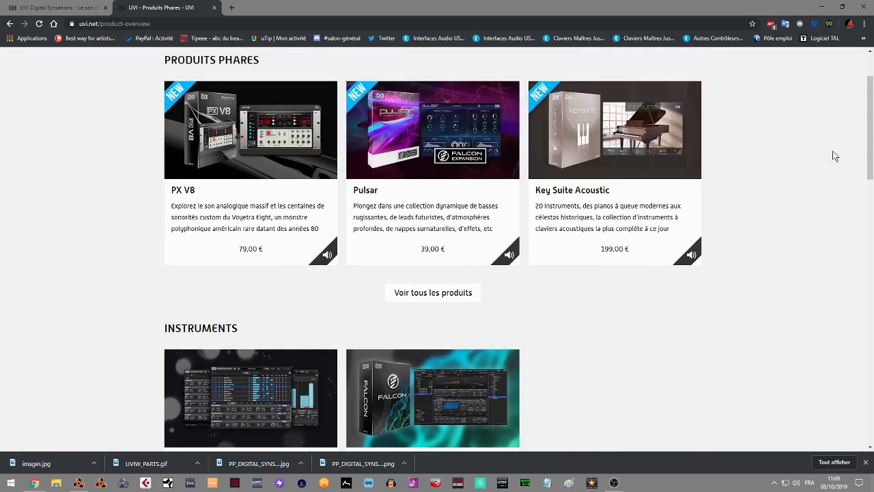
pyautogui.scroll(-3, 868, 159)
pyautogui.moveTo(868, 159); pyautogui.dragTo(853, 188)
pyautogui.scroll(5, 859, 162)
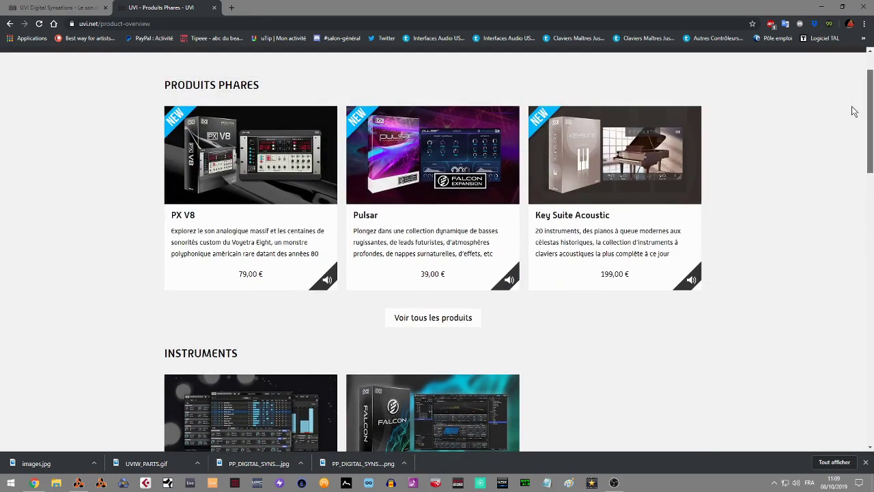